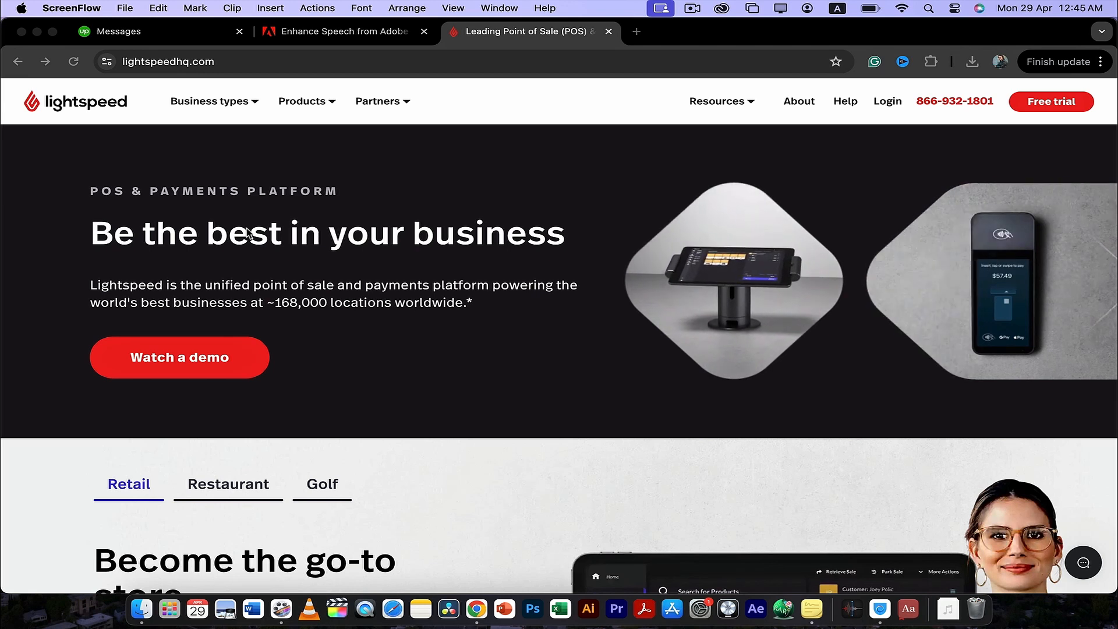
- Look through the Lightspeed homepage, covering the retail section, platform benefits and customer brands
{"action": "scroll", "coordinate": [248, 233], "scroll_direction": "down", "scroll_amount": 5}
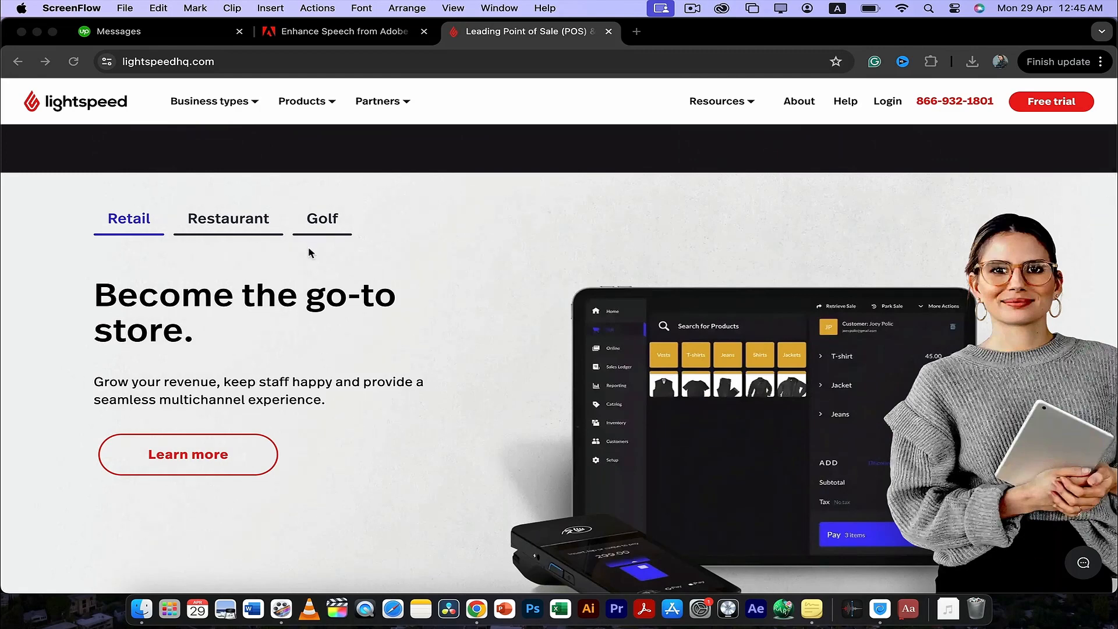
{"action": "scroll", "coordinate": [309, 251], "scroll_direction": "down", "scroll_amount": 4}
{"action": "scroll", "coordinate": [309, 251], "scroll_direction": "up", "scroll_amount": 3}
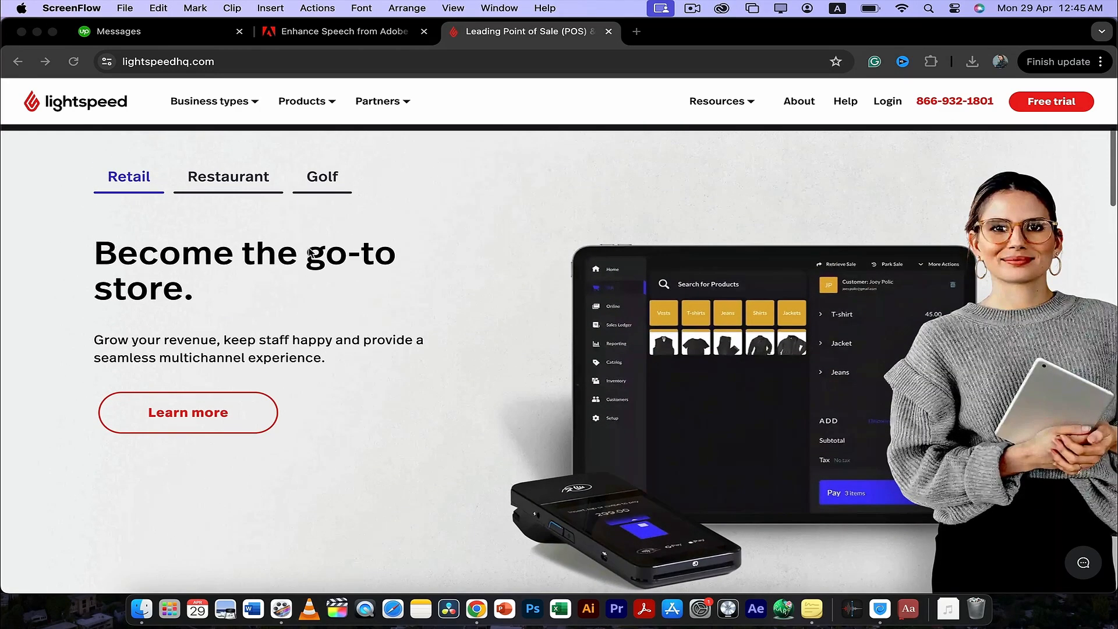
{"action": "scroll", "coordinate": [309, 251], "scroll_direction": "down", "scroll_amount": 8}
{"action": "scroll", "coordinate": [309, 252], "scroll_direction": "up", "scroll_amount": 2}
{"action": "scroll", "coordinate": [310, 252], "scroll_direction": "up", "scroll_amount": 6}
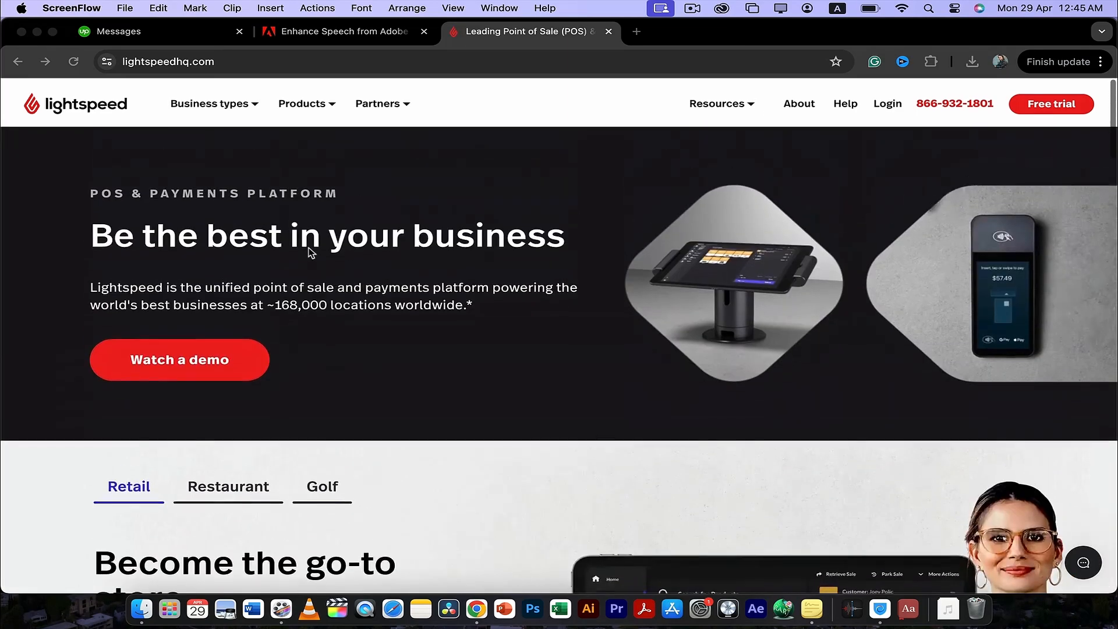
{"action": "scroll", "coordinate": [309, 247], "scroll_direction": "down", "scroll_amount": 2}
{"action": "scroll", "coordinate": [326, 345], "scroll_direction": "down", "scroll_amount": 4}
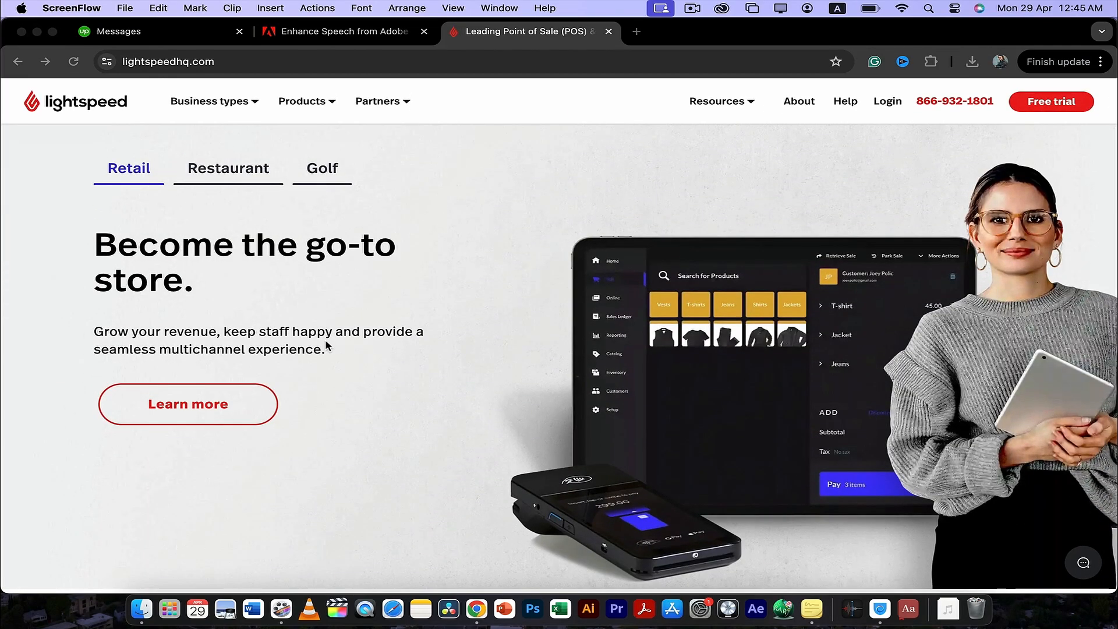
{"action": "scroll", "coordinate": [326, 344], "scroll_direction": "down", "scroll_amount": 12}
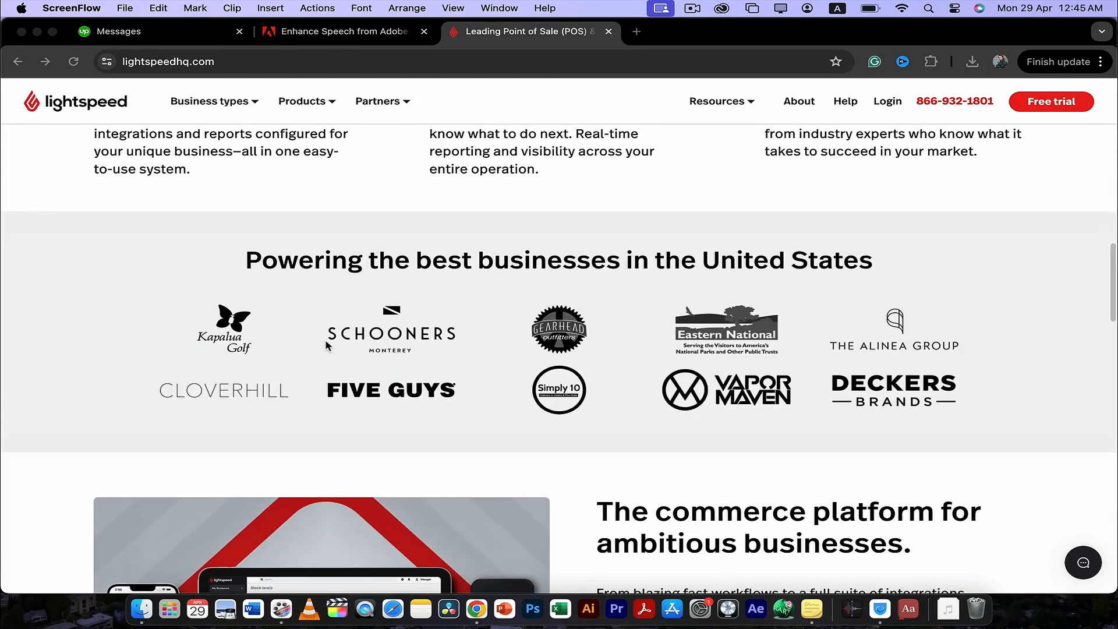
{"action": "scroll", "coordinate": [326, 345], "scroll_direction": "up", "scroll_amount": 7}
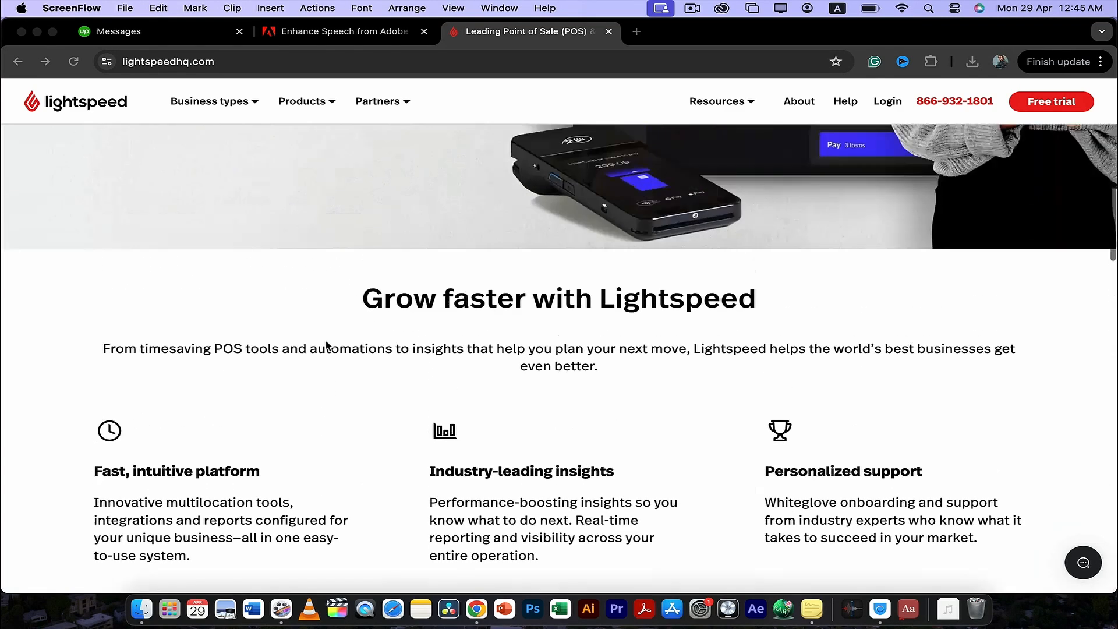
{"action": "scroll", "coordinate": [326, 345], "scroll_direction": "up", "scroll_amount": 9}
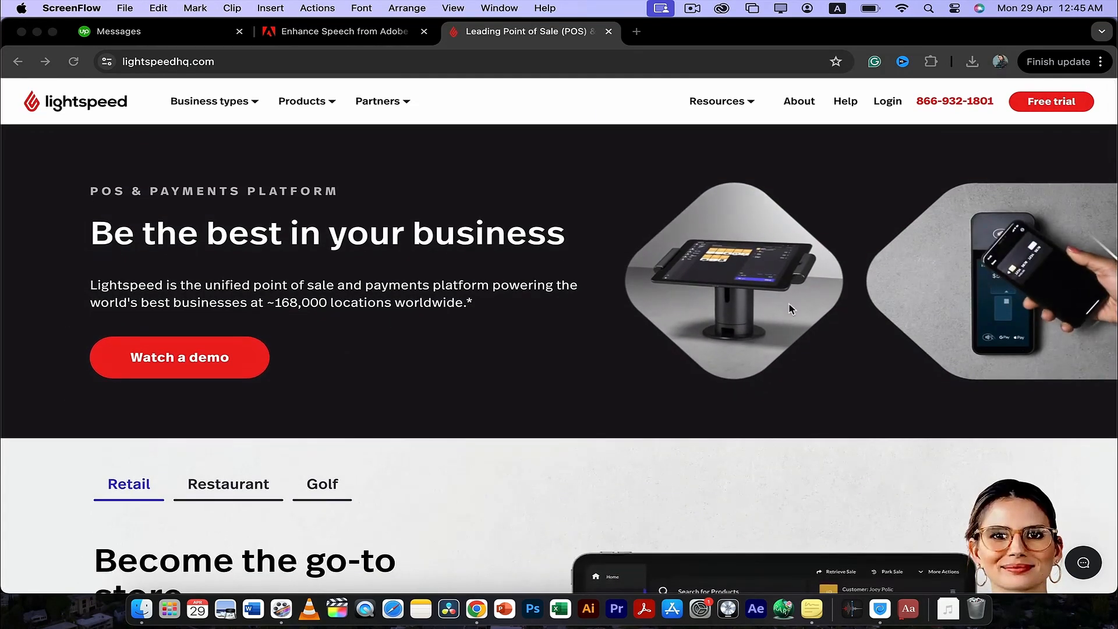
- Open the free trial page and start the Retail trial
{"action": "left_click", "coordinate": [1057, 108]}
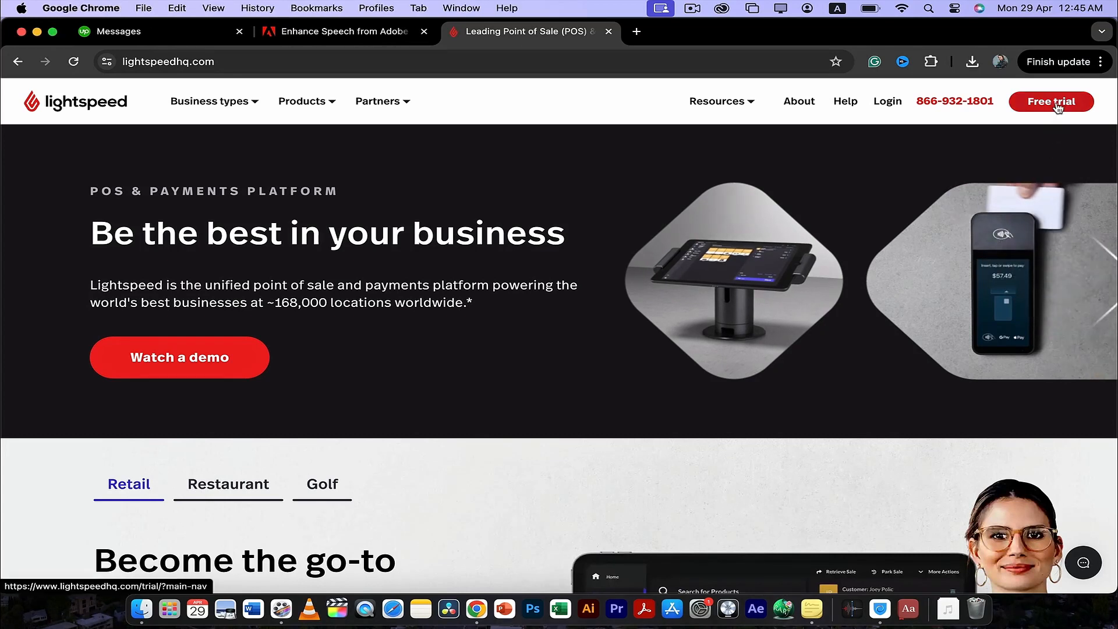
{"action": "left_click", "coordinate": [1058, 108]}
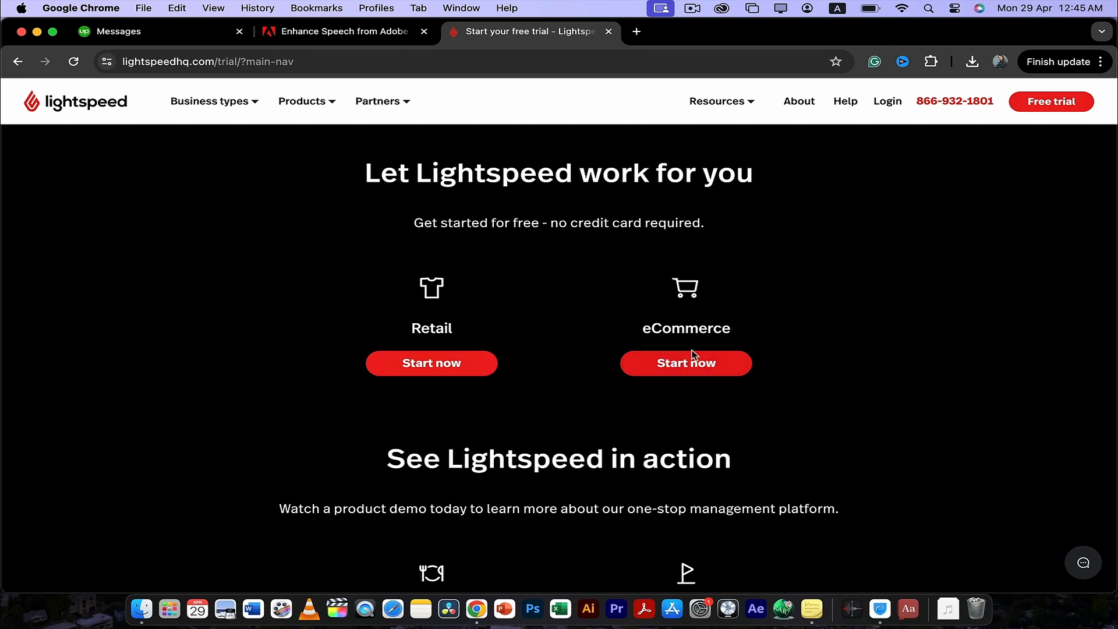
{"action": "left_click", "coordinate": [431, 367]}
{"action": "scroll", "coordinate": [511, 355], "scroll_direction": "down", "scroll_amount": 1}
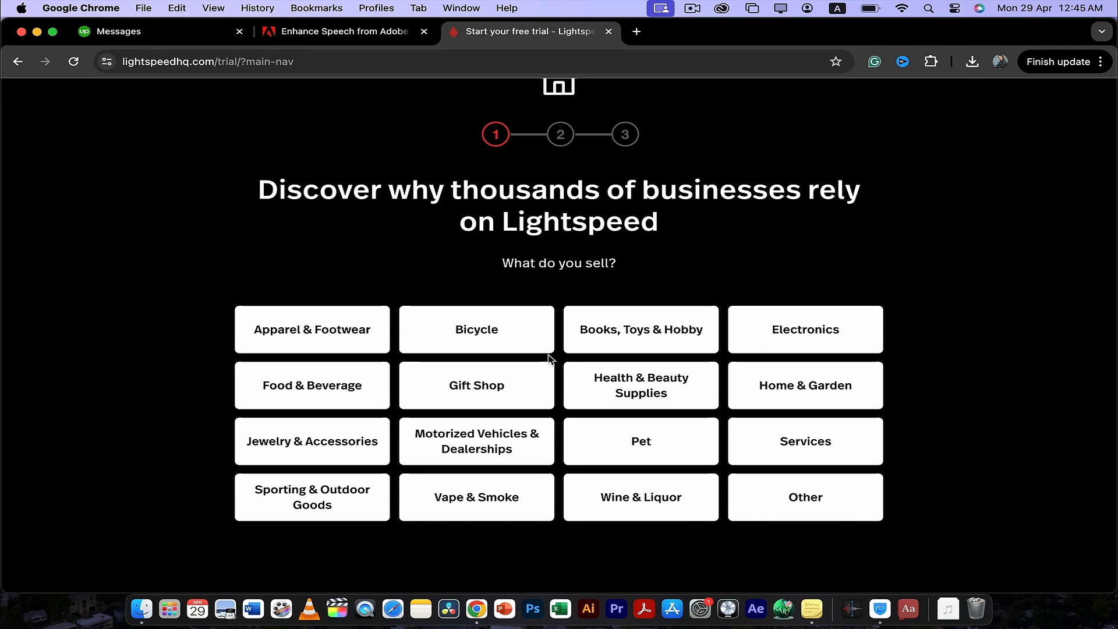
- Answer the trial questions with Apparel & Footwear and Unknown / No revenue, and begin the full name entry in the sign-up form
{"action": "scroll", "coordinate": [434, 370], "scroll_direction": "down", "scroll_amount": 1}
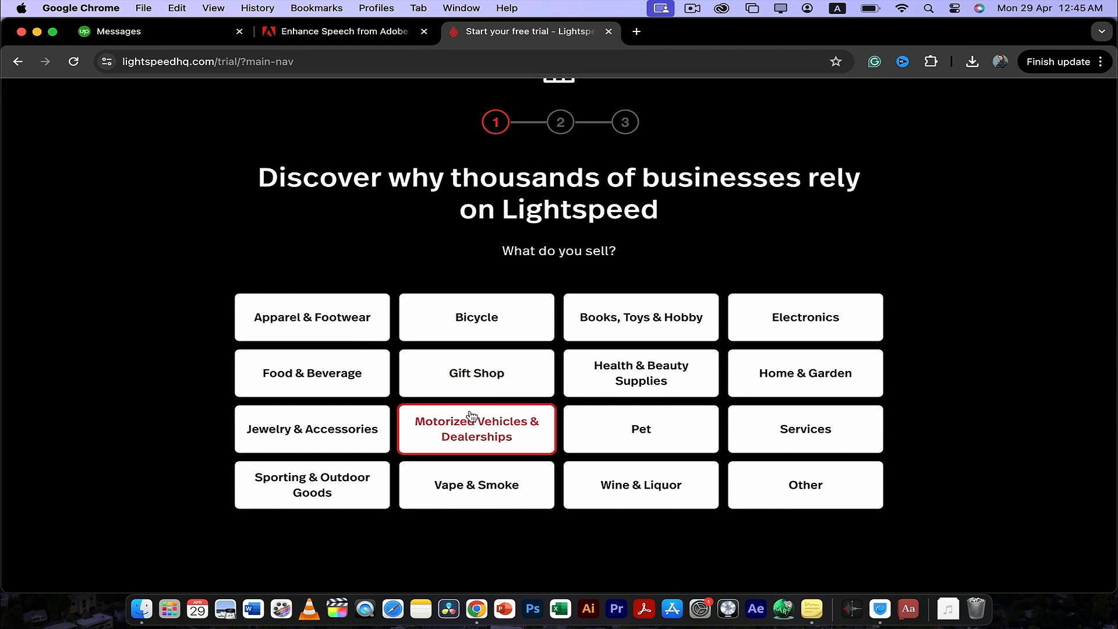
{"action": "left_click", "coordinate": [341, 326]}
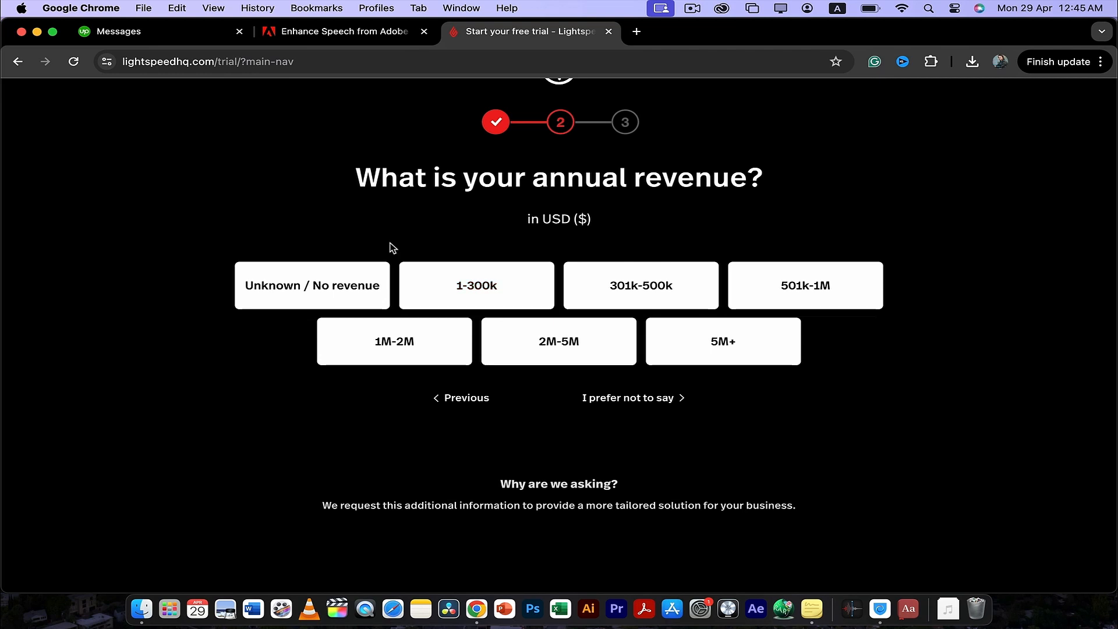
{"action": "left_click", "coordinate": [378, 287]}
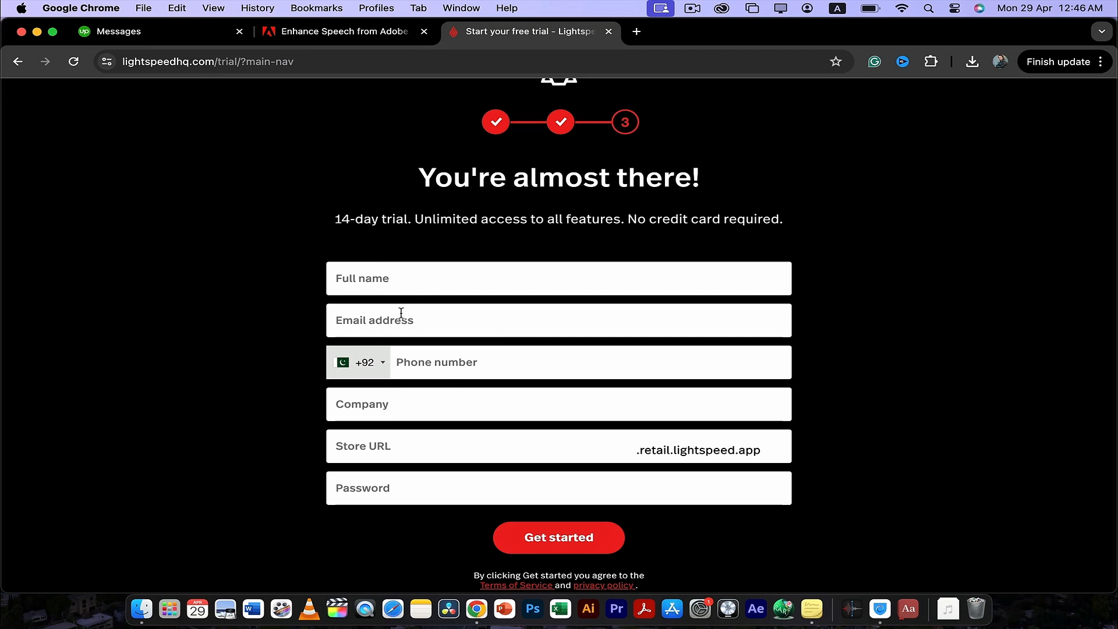
{"action": "left_click", "coordinate": [419, 282]}
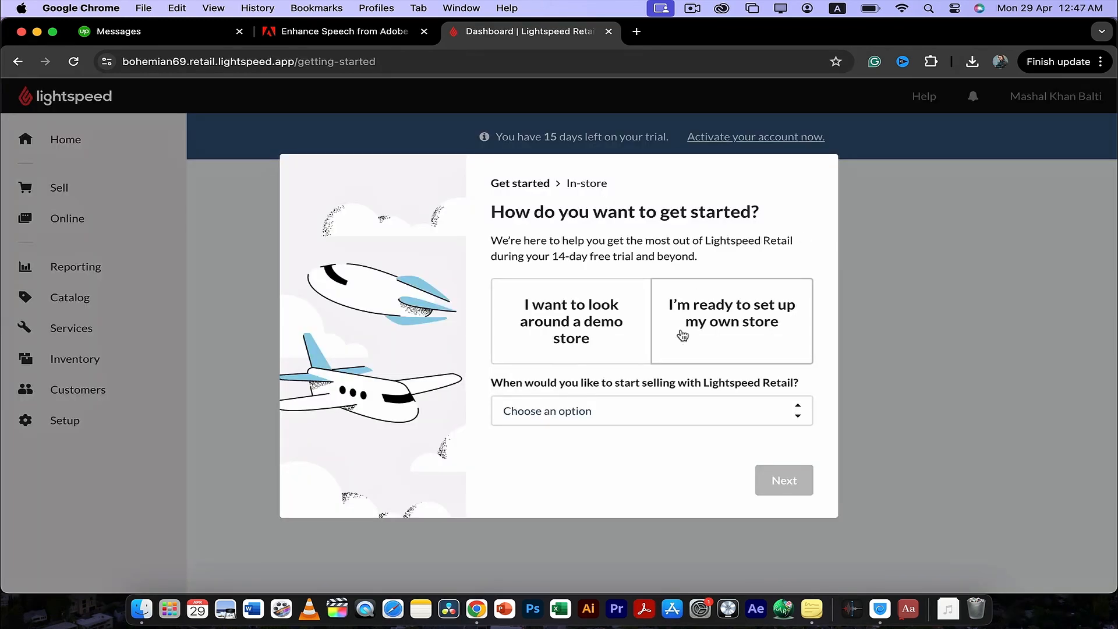
- Set the planned selling start to Within 1 week and continue to the store setup dashboard
{"action": "left_click", "coordinate": [655, 416]}
{"action": "left_click", "coordinate": [617, 458]}
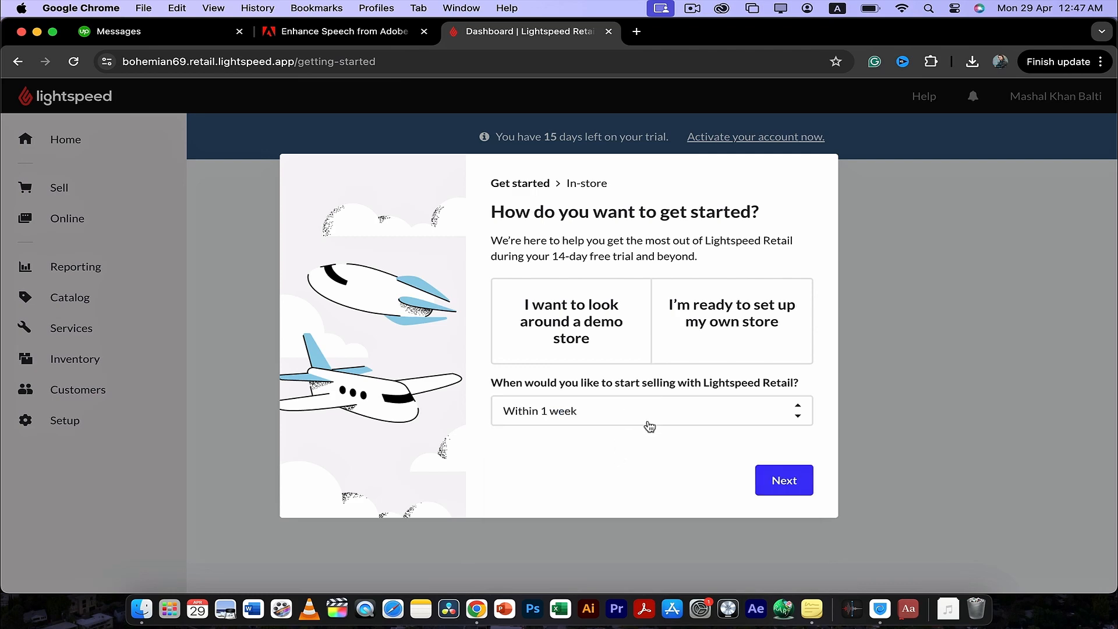
{"action": "left_click", "coordinate": [776, 480]}
- Review the store setup cards and the Things to know section on the home dashboard
{"action": "scroll", "coordinate": [636, 363], "scroll_direction": "down", "scroll_amount": 10}
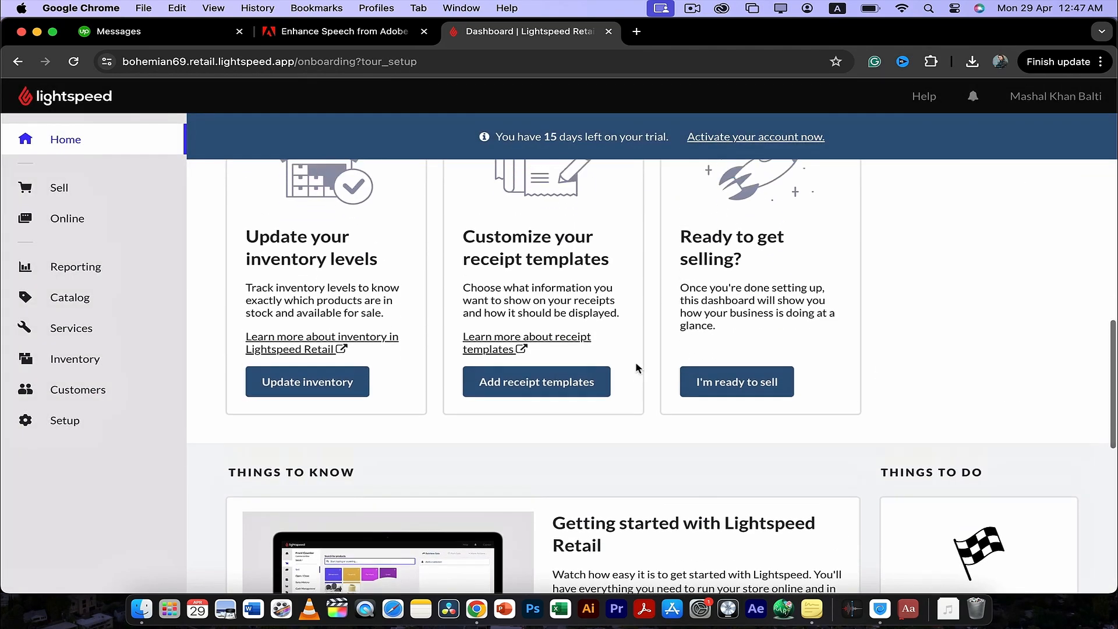
{"action": "scroll", "coordinate": [635, 363], "scroll_direction": "up", "scroll_amount": 5}
{"action": "scroll", "coordinate": [636, 363], "scroll_direction": "up", "scroll_amount": 4}
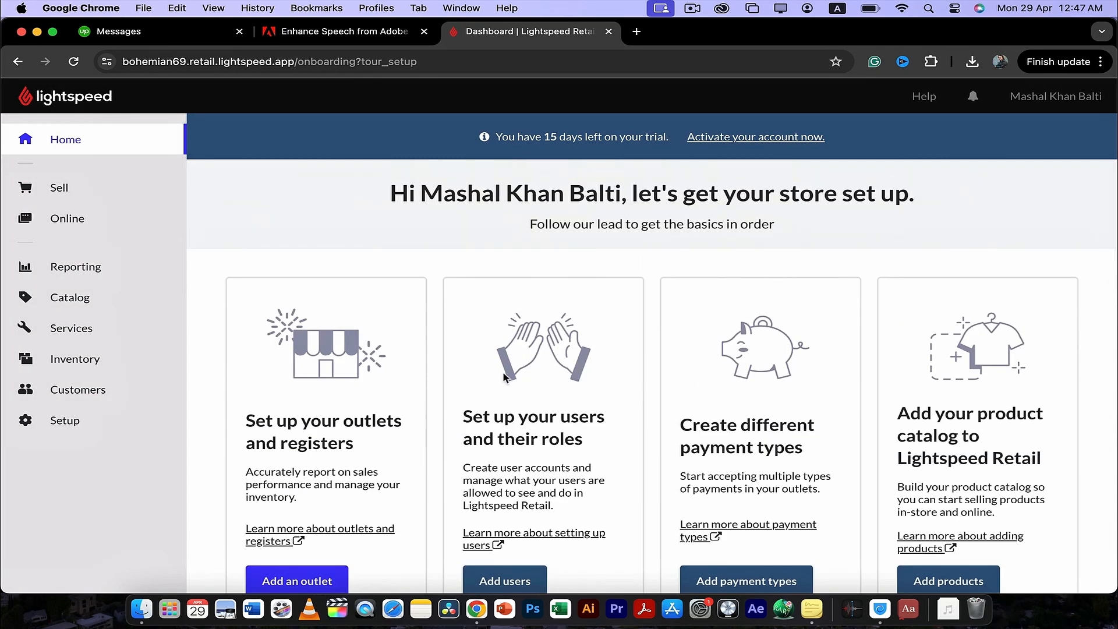
{"action": "scroll", "coordinate": [504, 377], "scroll_direction": "down", "scroll_amount": 3}
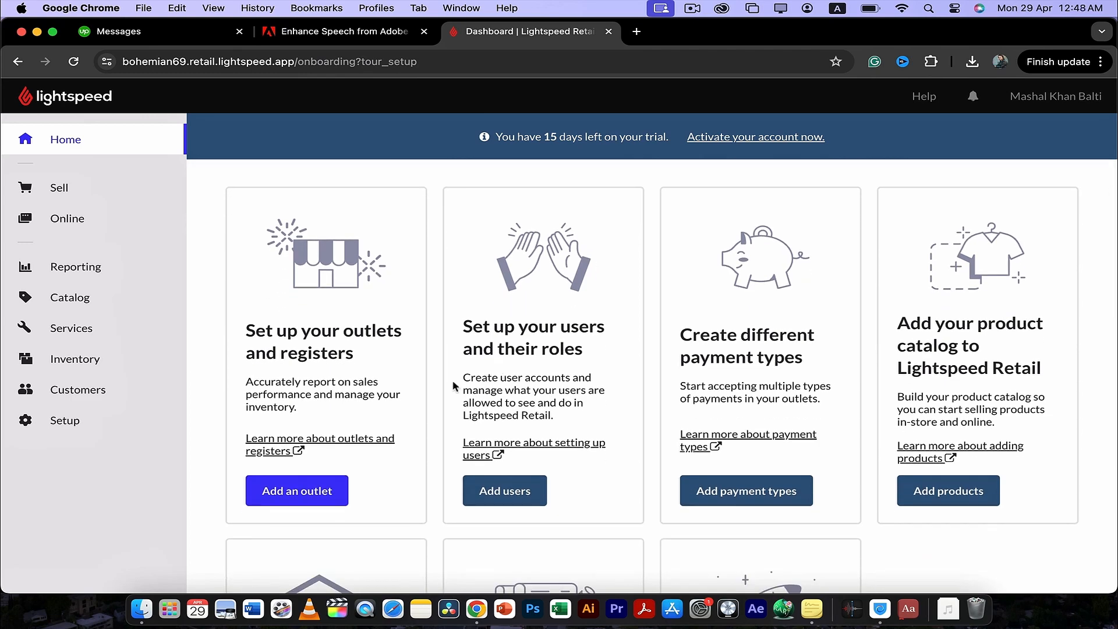
{"action": "scroll", "coordinate": [454, 385], "scroll_direction": "down", "scroll_amount": 5}
{"action": "scroll", "coordinate": [455, 386], "scroll_direction": "down", "scroll_amount": 10}
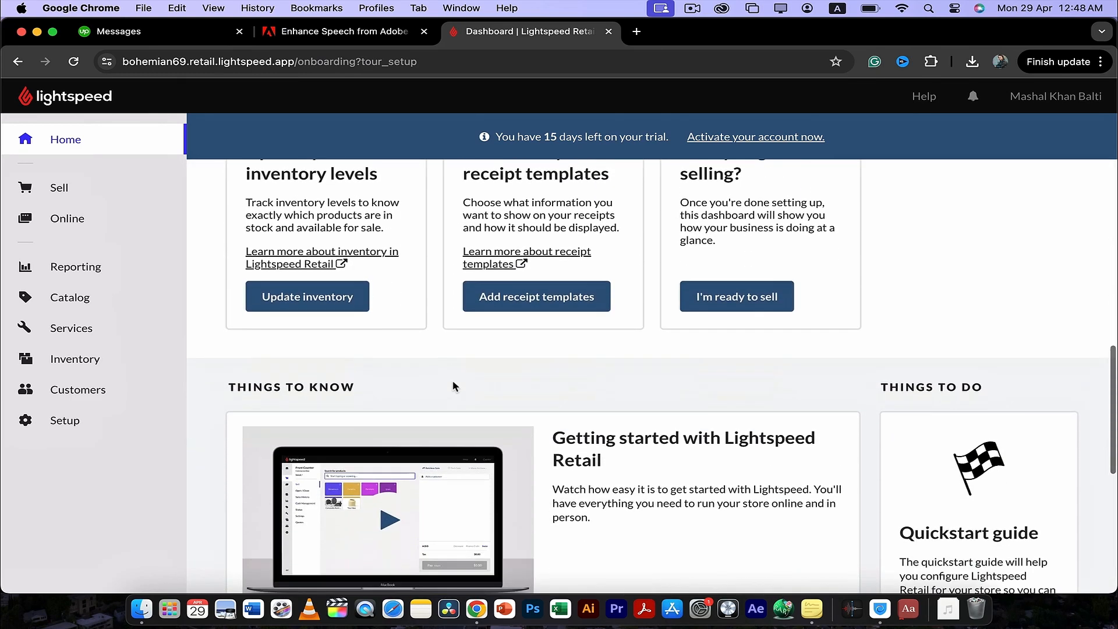
{"action": "scroll", "coordinate": [455, 385], "scroll_direction": "up", "scroll_amount": 15}
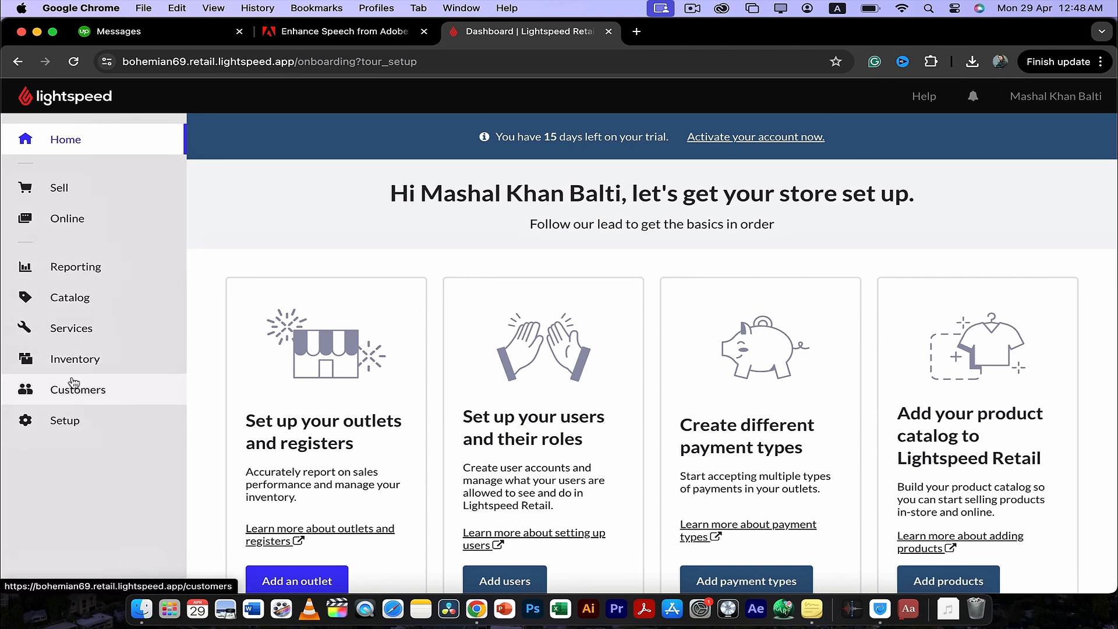
- Go from the Sell register to the product catalog and open a new product form
{"action": "left_click", "coordinate": [82, 189]}
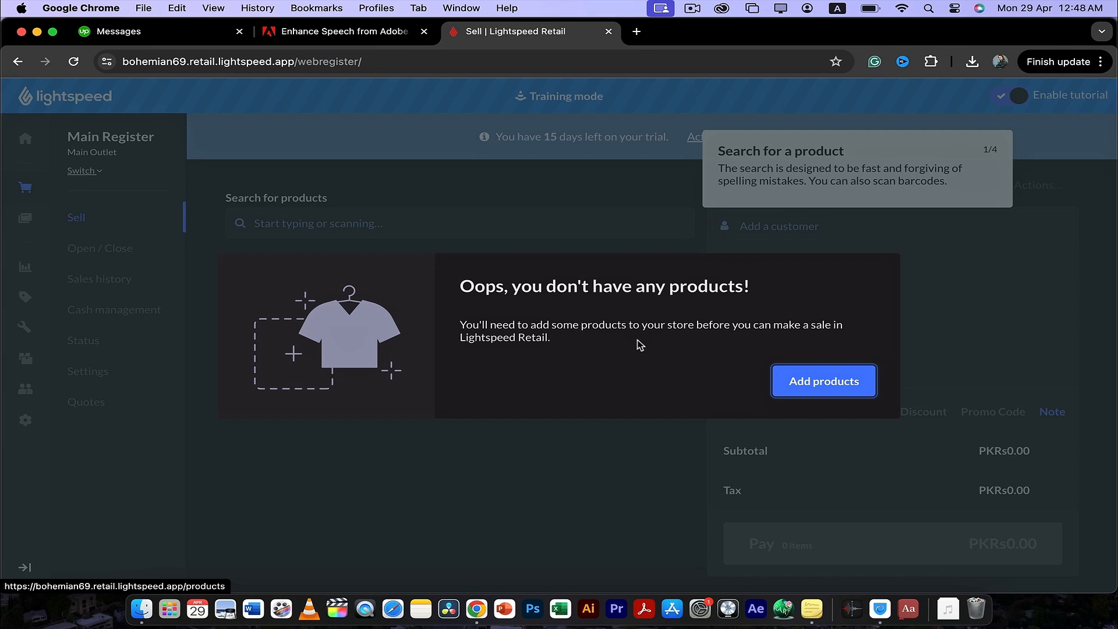
{"action": "left_click", "coordinate": [817, 396]}
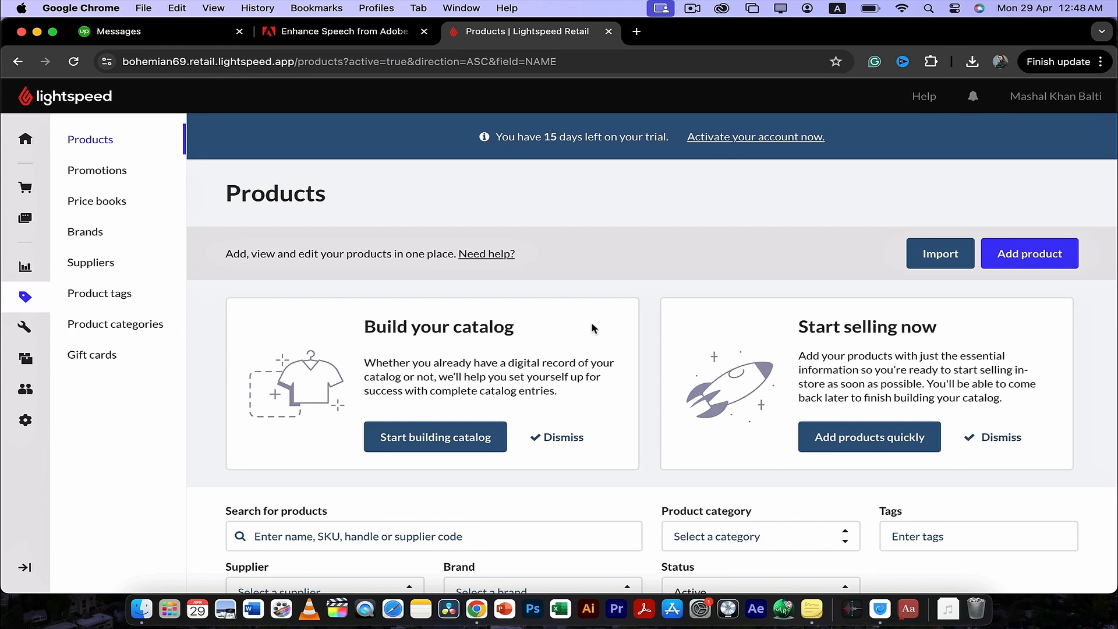
{"action": "scroll", "coordinate": [591, 324], "scroll_direction": "down", "scroll_amount": 3}
{"action": "scroll", "coordinate": [592, 327], "scroll_direction": "up", "scroll_amount": 3}
{"action": "scroll", "coordinate": [591, 327], "scroll_direction": "down", "scroll_amount": 3}
{"action": "scroll", "coordinate": [592, 328], "scroll_direction": "up", "scroll_amount": 3}
{"action": "left_click", "coordinate": [1014, 257]}
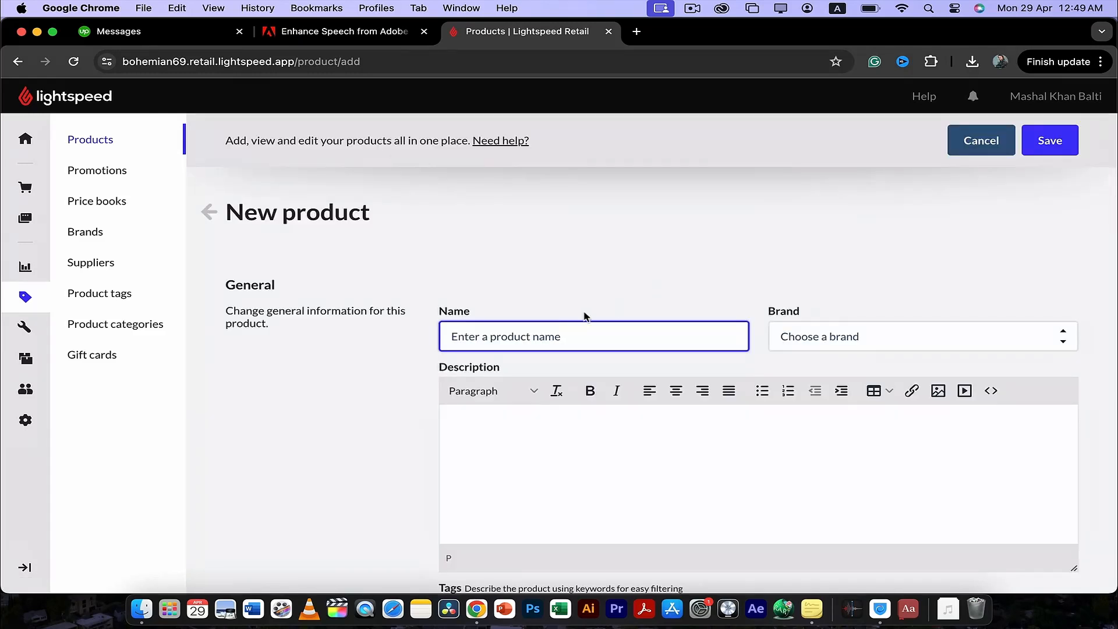
{"action": "scroll", "coordinate": [562, 322], "scroll_direction": "down", "scroll_amount": 1}
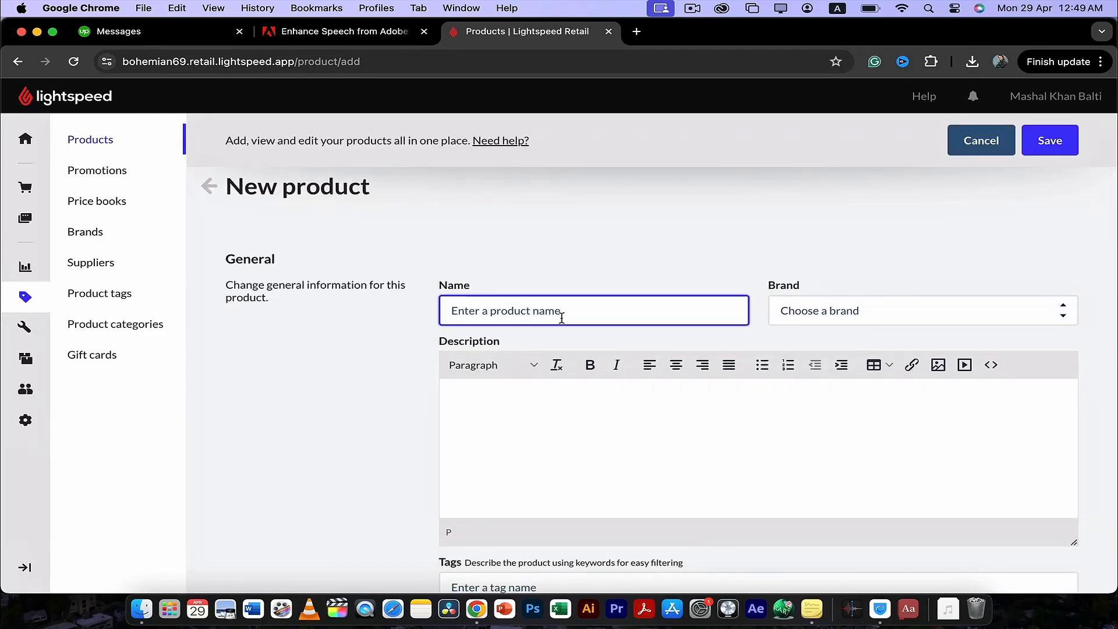
{"action": "type", "text": "White Tux"}
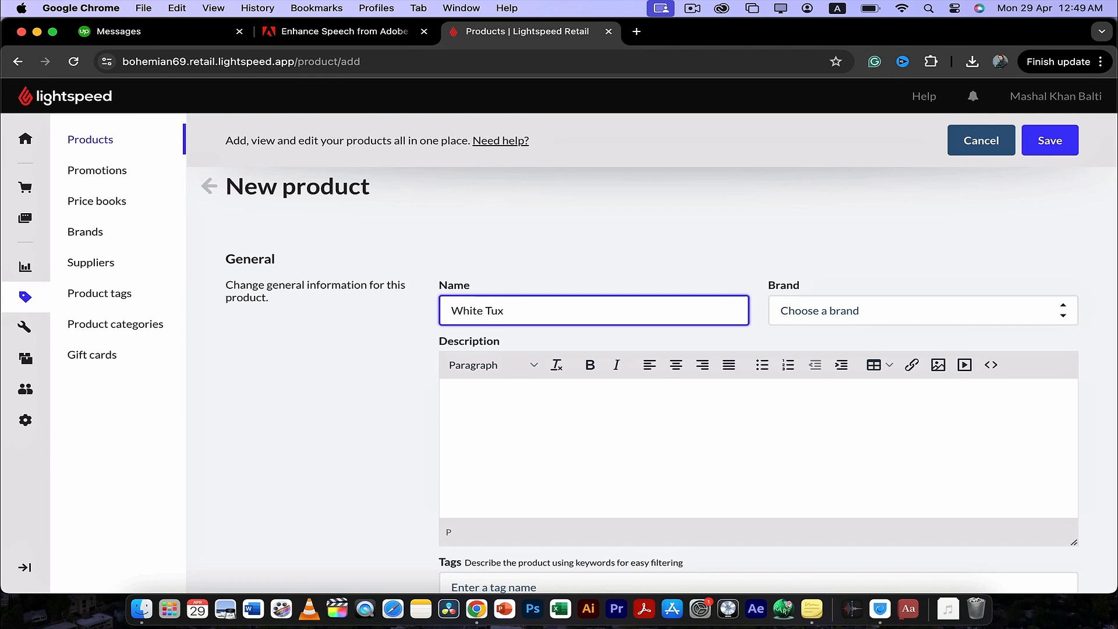
{"action": "type", "text": "i"}
{"action": "key", "text": "BackSpace"}
{"action": "key", "text": "BackSpace"}
{"action": "key", "text": "BackSpace"}
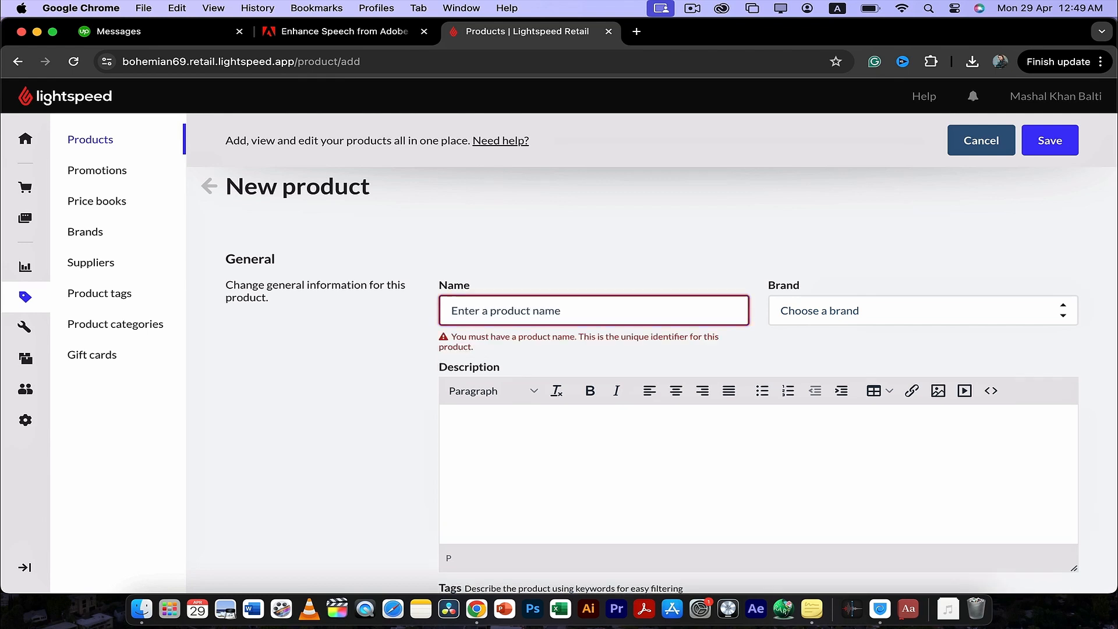
- Name the product Formal Shirt and add Khaadi as its new brand
{"action": "type", "text": "Formal Shirt"}
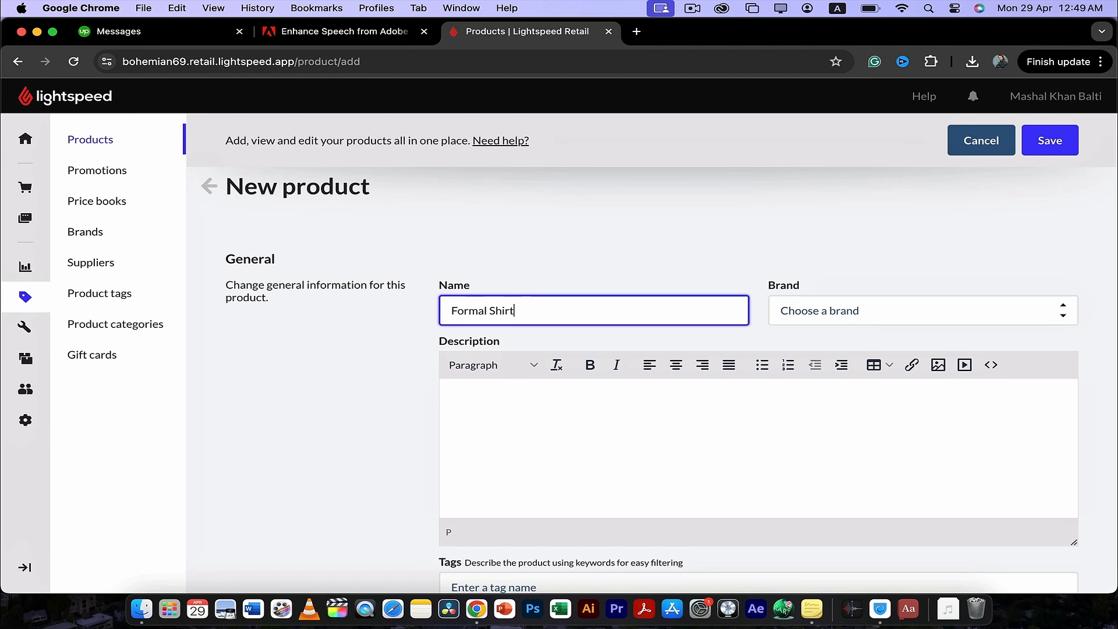
{"action": "key", "text": "Tab"}
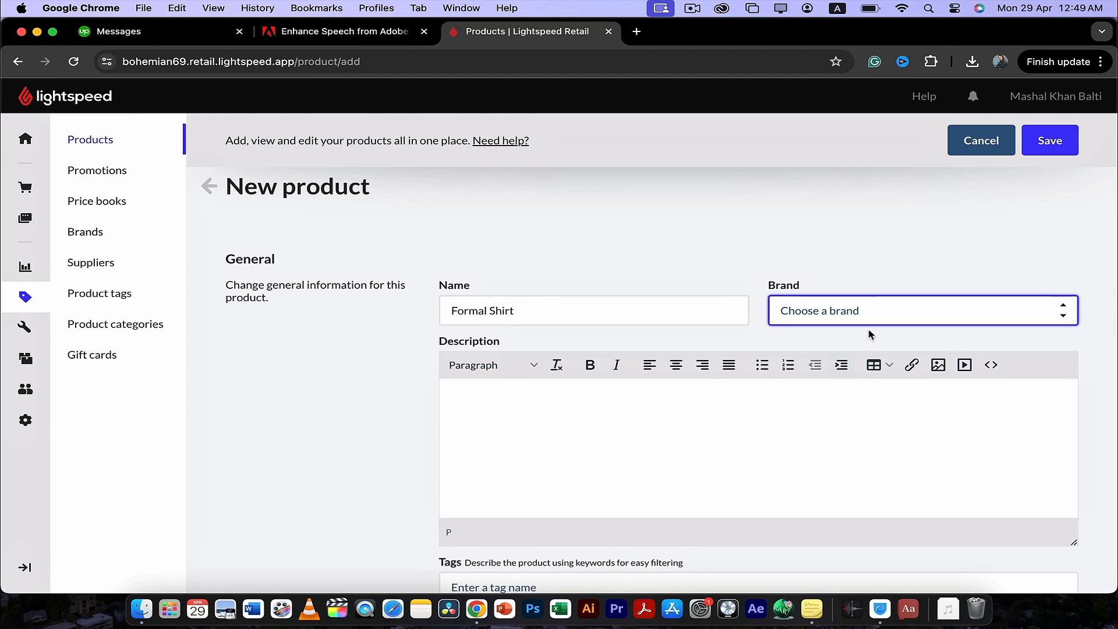
{"action": "left_click", "coordinate": [878, 314]}
{"action": "type", "text": "Khaadi"}
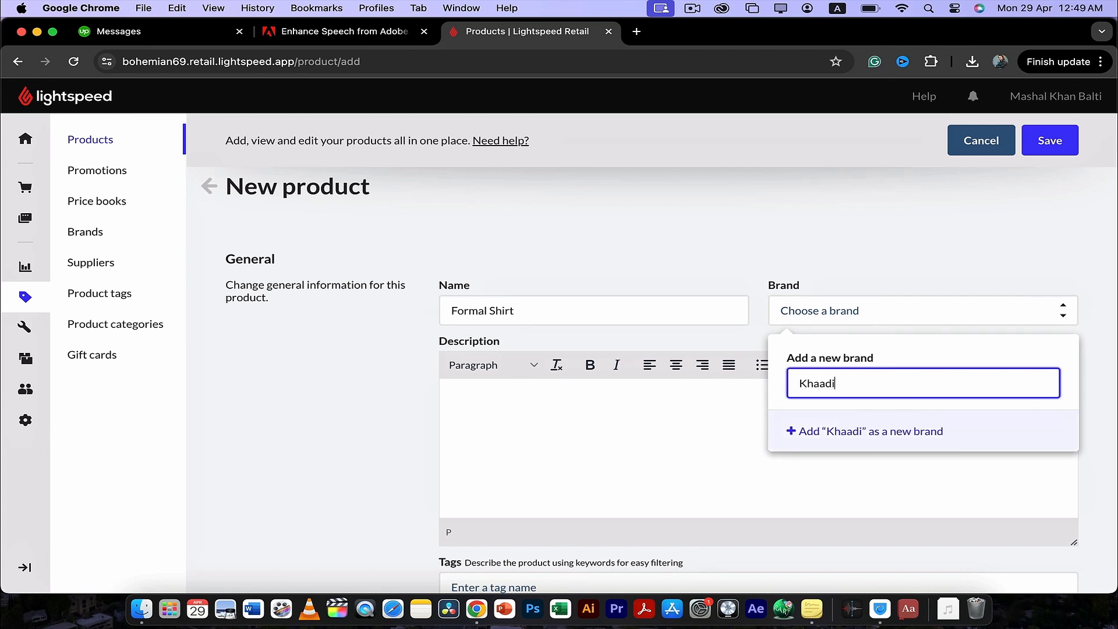
{"action": "key", "text": "Return"}
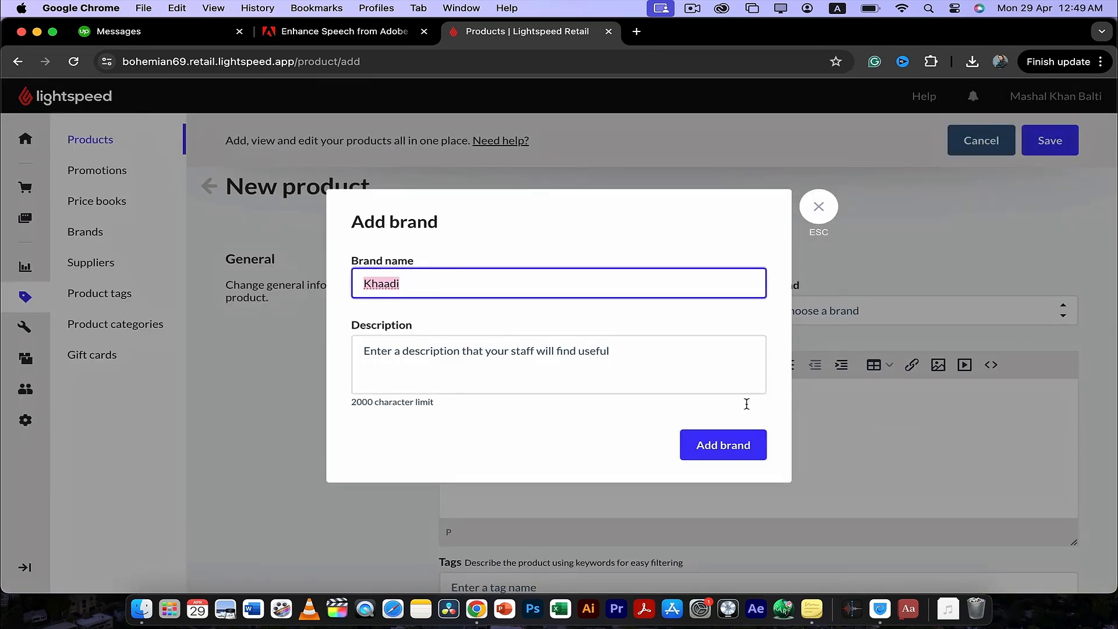
{"action": "left_click", "coordinate": [719, 445]}
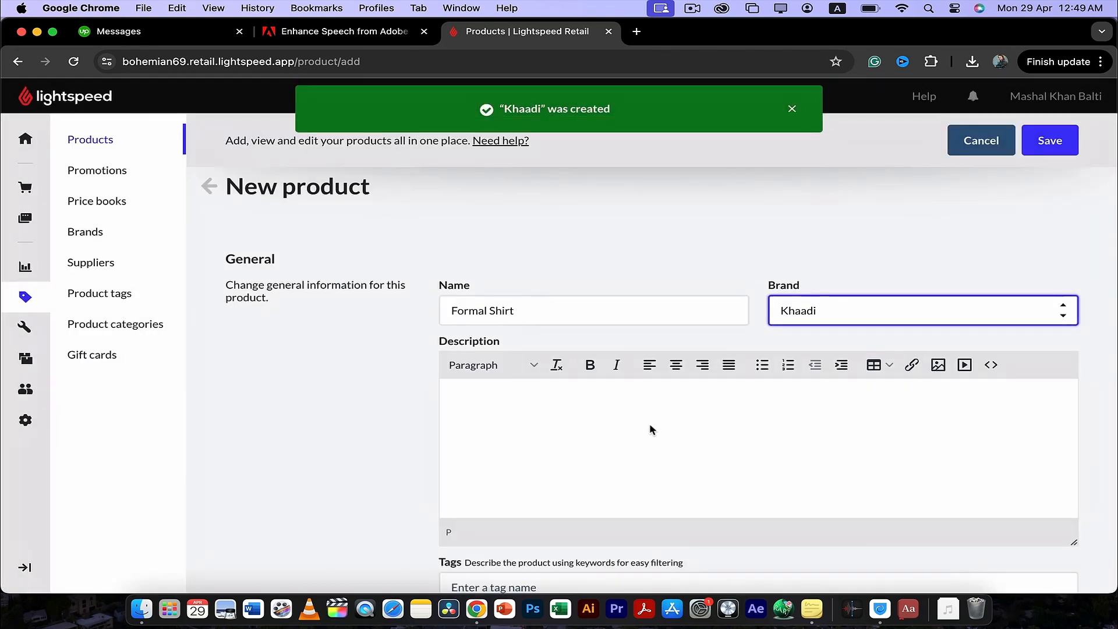
- Enter the product description "A white formal shirt usually used for events."
{"action": "scroll", "coordinate": [648, 424], "scroll_direction": "down", "scroll_amount": 2}
{"action": "left_click", "coordinate": [591, 378]}
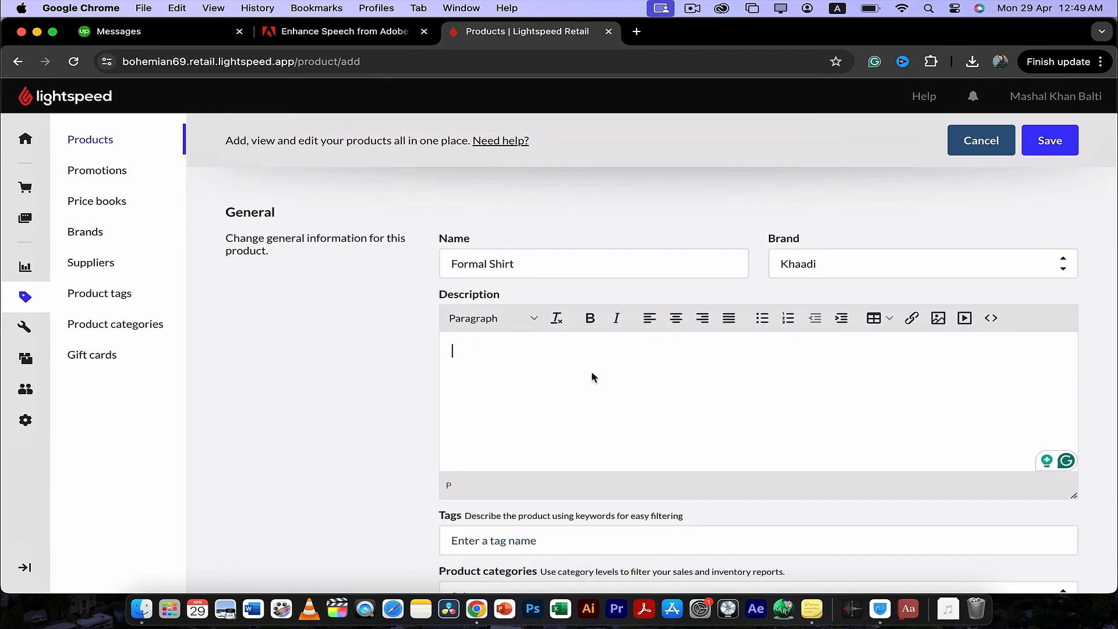
{"action": "type", "text": "A white formal shirt usually"}
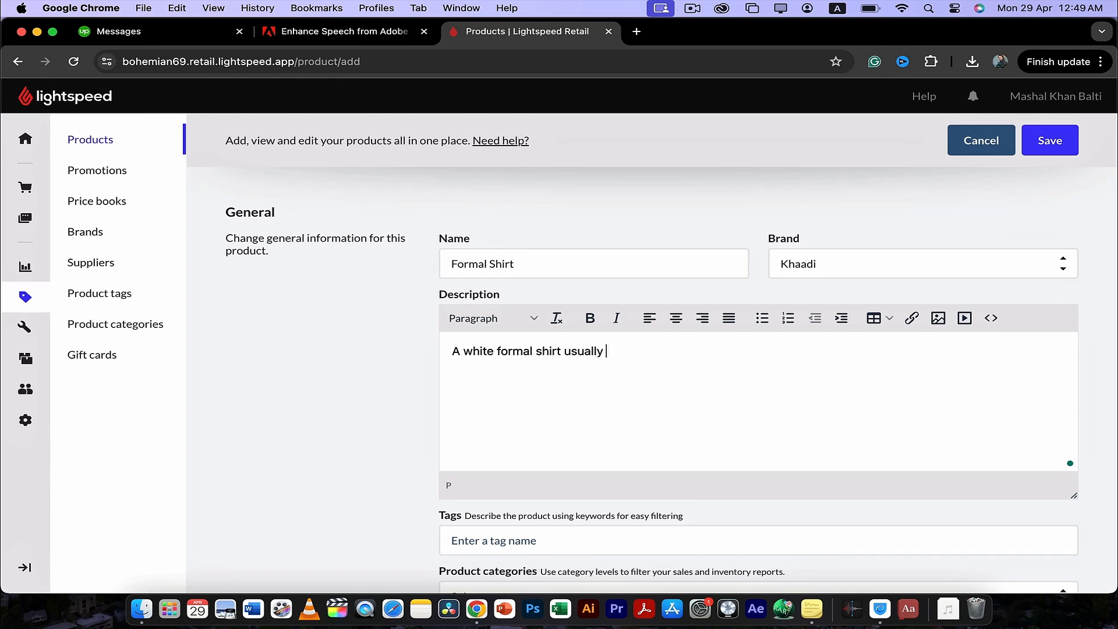
{"action": "type", "text": "used for events."}
- Add the new tags #Formal, #Shirt and #SuitShirt to the product
{"action": "scroll", "coordinate": [415, 381], "scroll_direction": "down", "scroll_amount": 3}
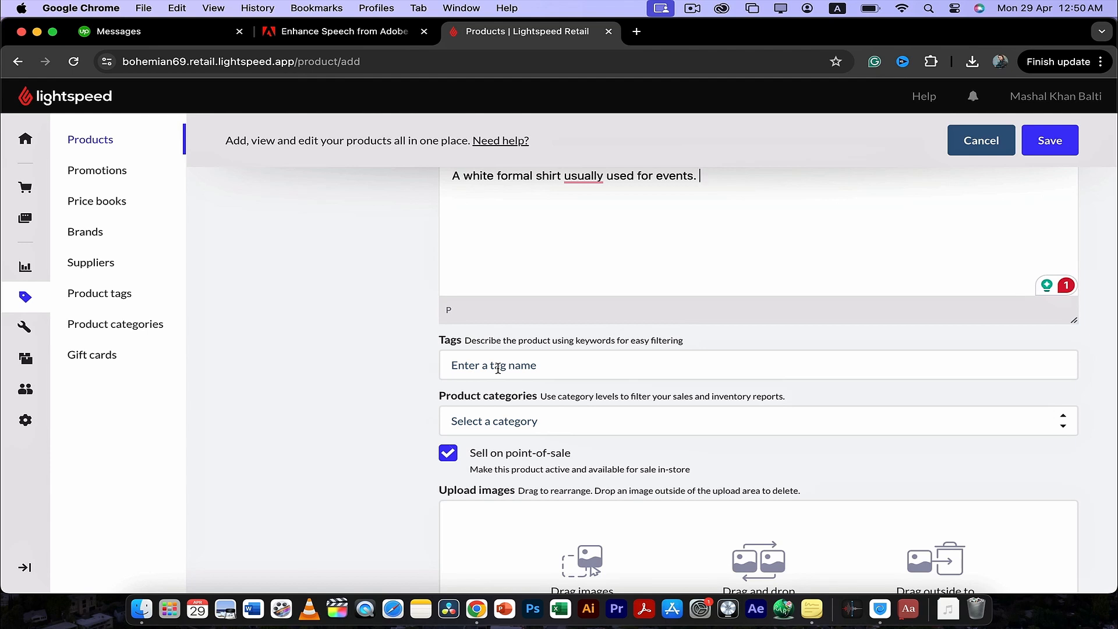
{"action": "left_click", "coordinate": [498, 368]}
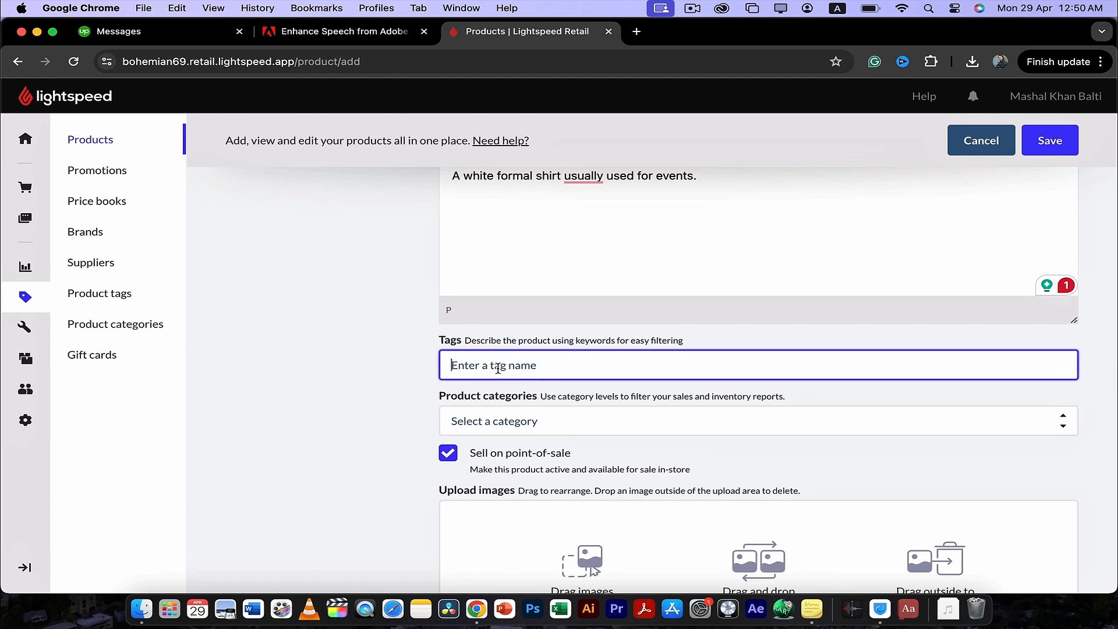
{"action": "type", "text": "#Formal"}
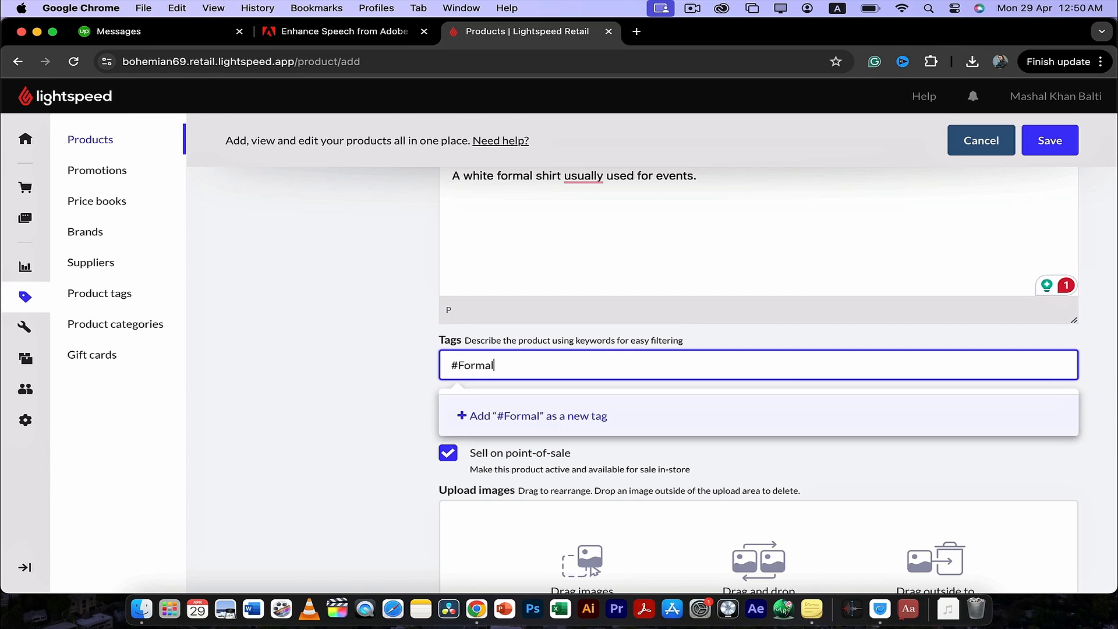
{"action": "key", "text": "Return"}
{"action": "type", "text": "@"}
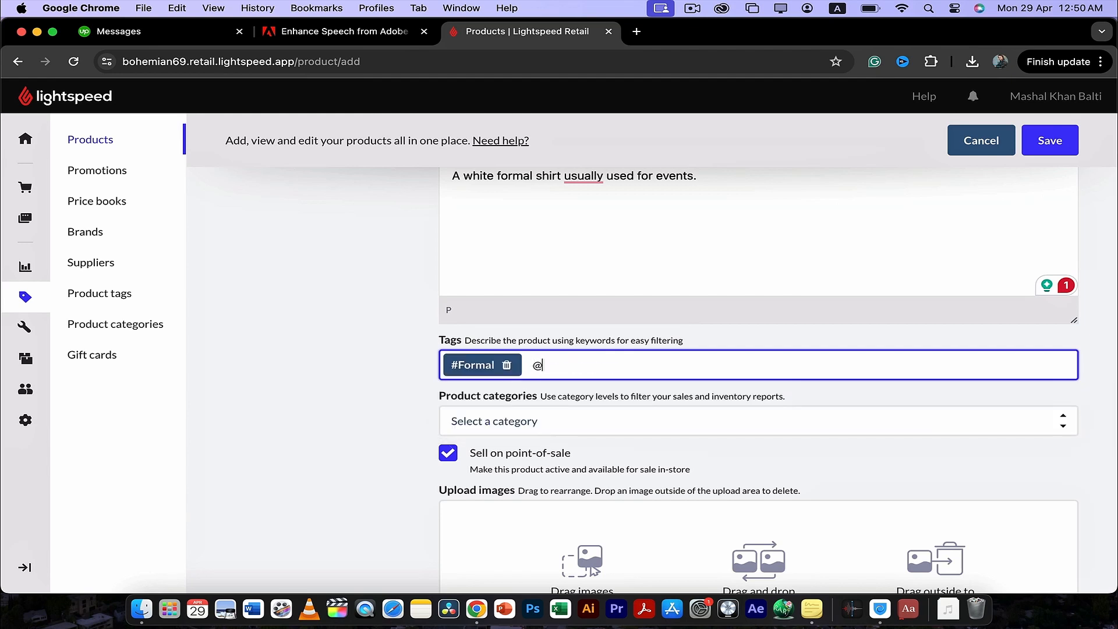
{"action": "key", "text": "BackSpace"}
{"action": "type", "text": "#Shirt"}
{"action": "key", "text": "Return"}
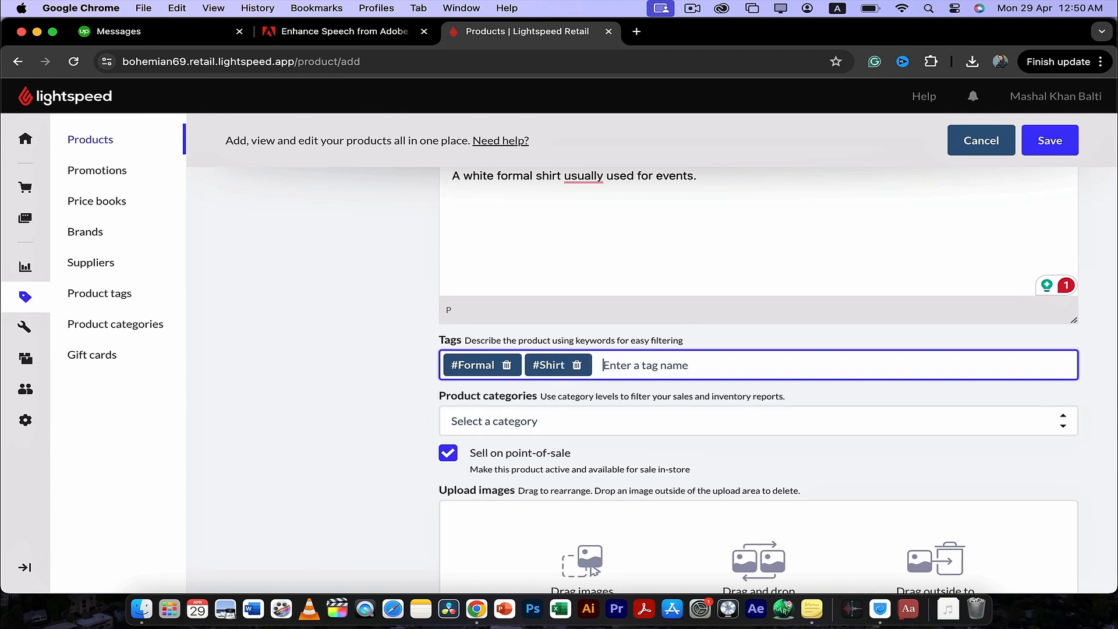
{"action": "type", "text": "#"}
{"action": "key", "text": "BackSpace"}
{"action": "type", "text": "#@"}
{"action": "key", "text": "Return"}
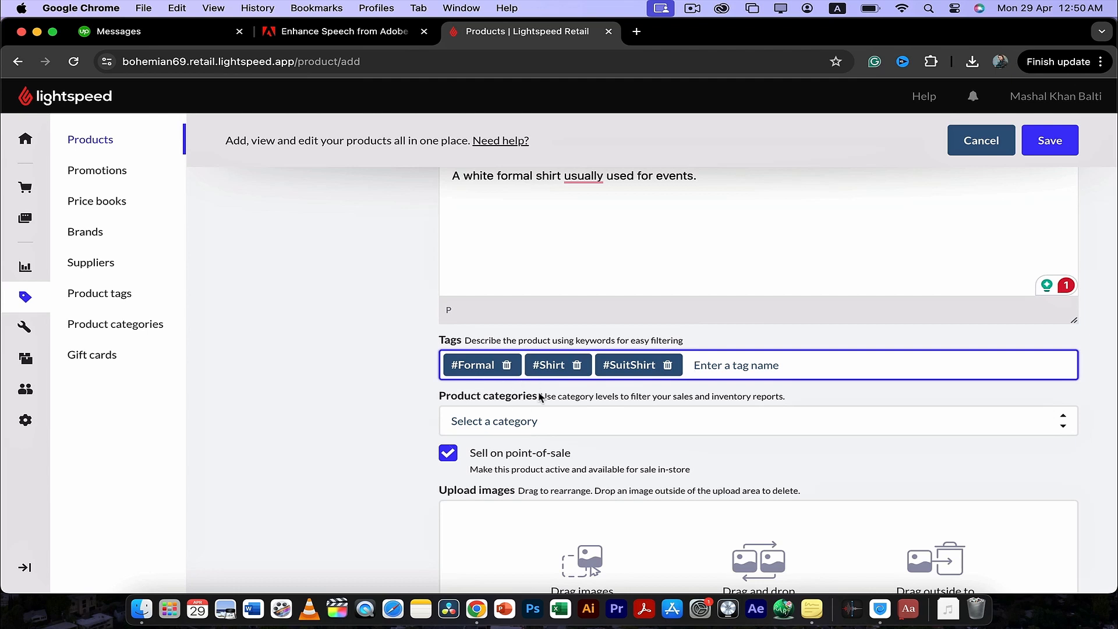
- Create a new product category named Apparel and assign it to the product
{"action": "scroll", "coordinate": [450, 366], "scroll_direction": "down", "scroll_amount": 1}
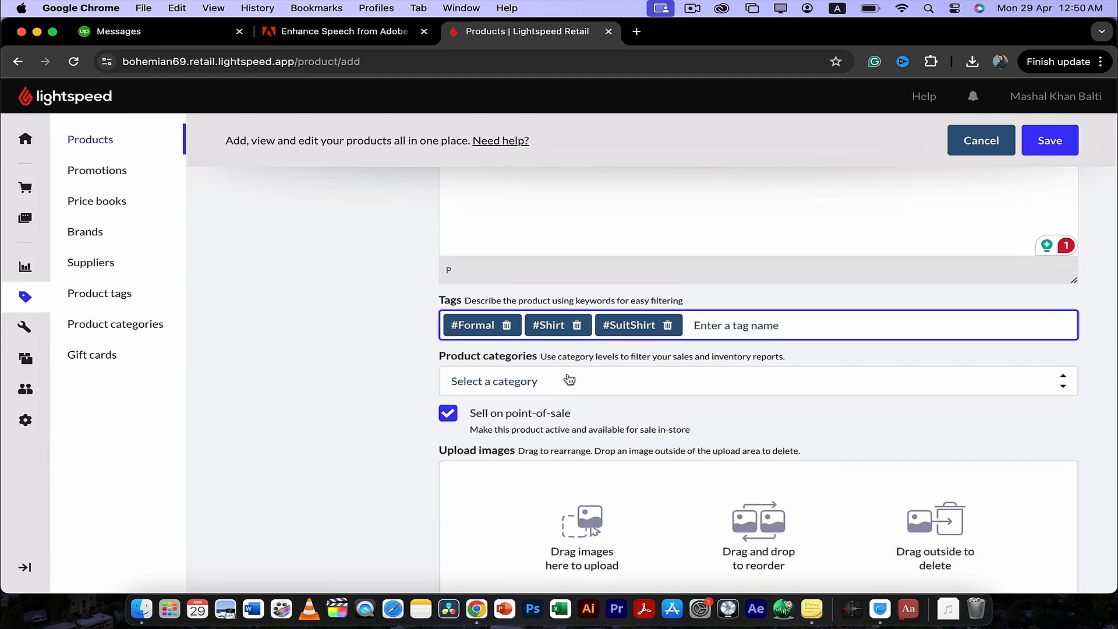
{"action": "left_click", "coordinate": [630, 381]}
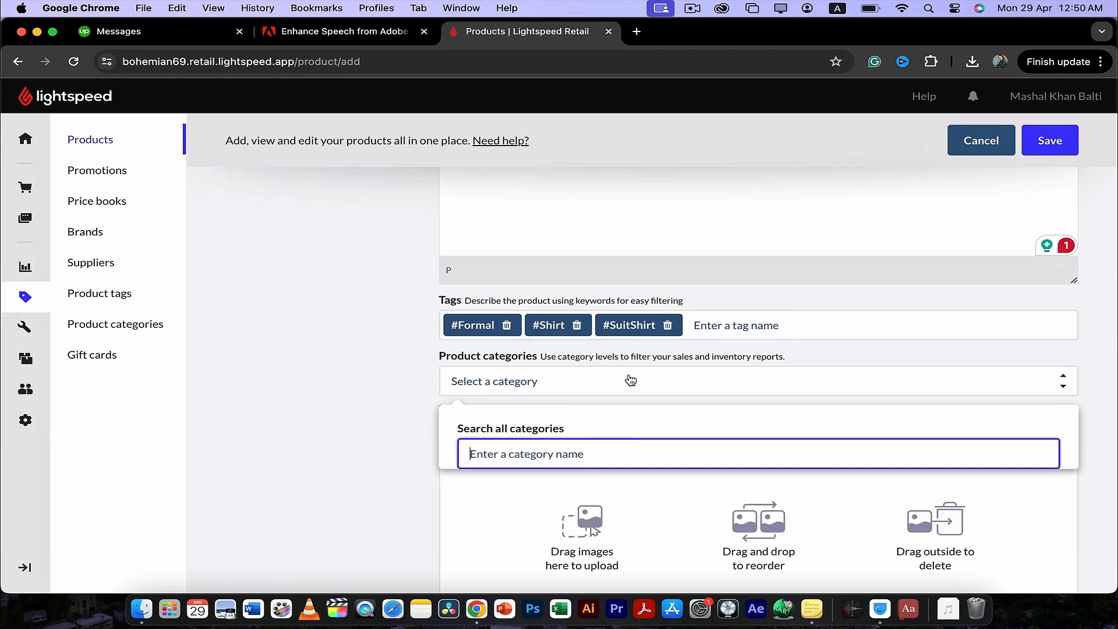
{"action": "type", "text": "Apparel"}
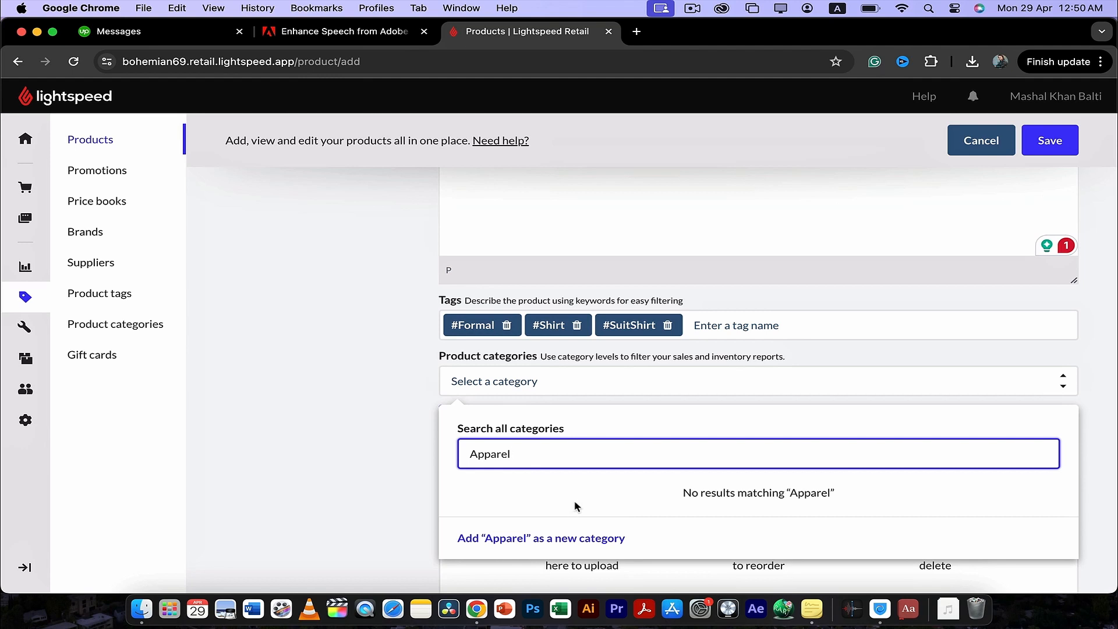
{"action": "left_click", "coordinate": [554, 534]}
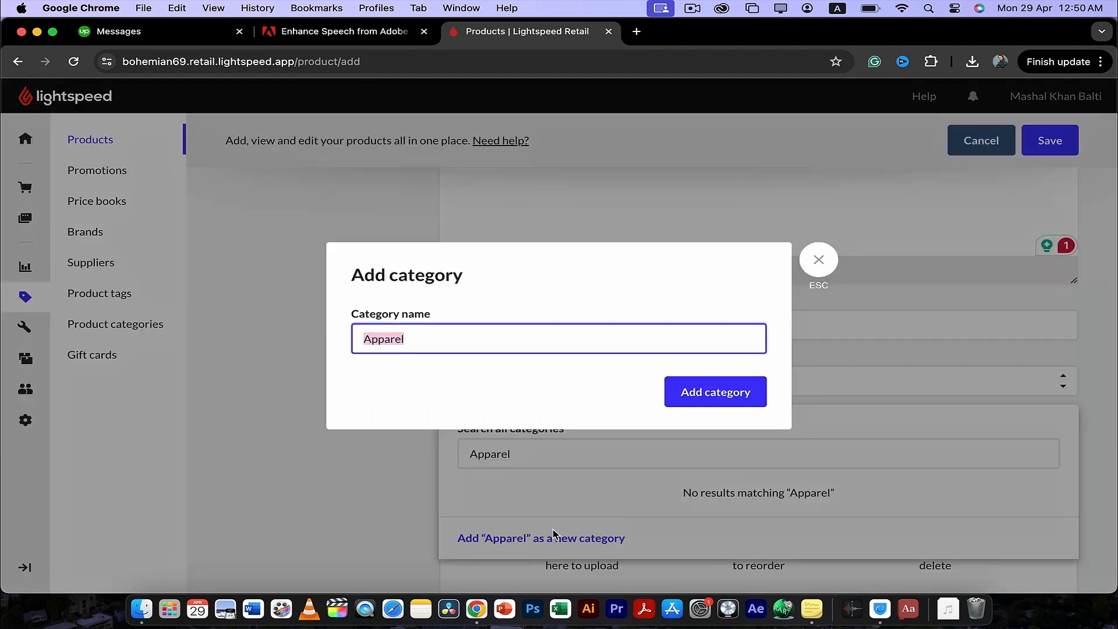
{"action": "left_click", "coordinate": [706, 393]}
{"action": "left_click", "coordinate": [383, 411]}
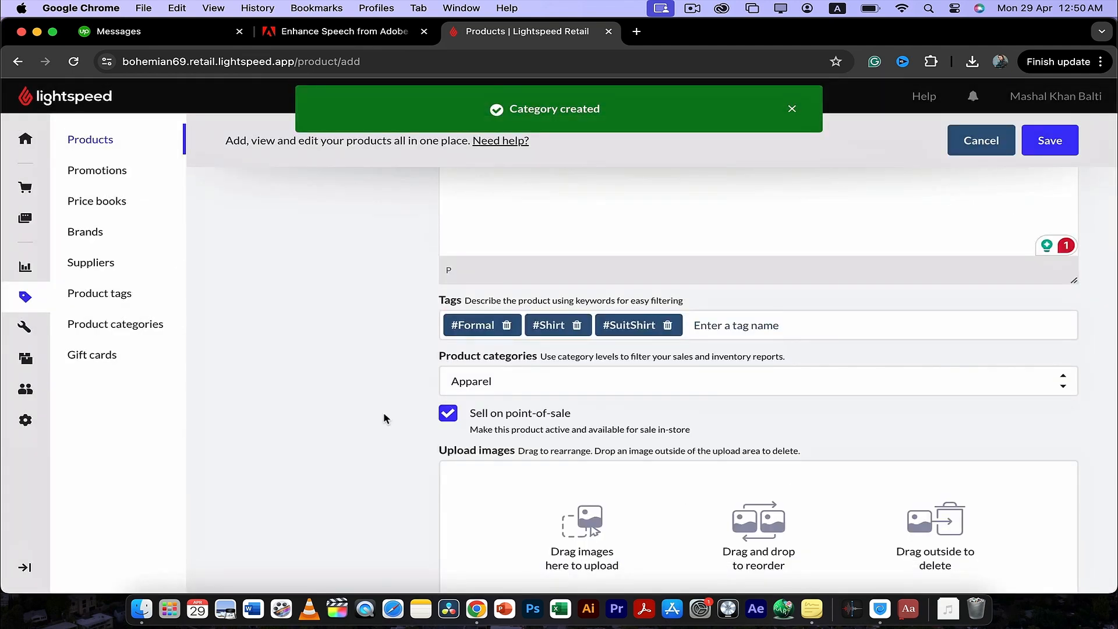
- Upload the photo of the white formal shirt as the product image
{"action": "scroll", "coordinate": [383, 413], "scroll_direction": "down", "scroll_amount": 1}
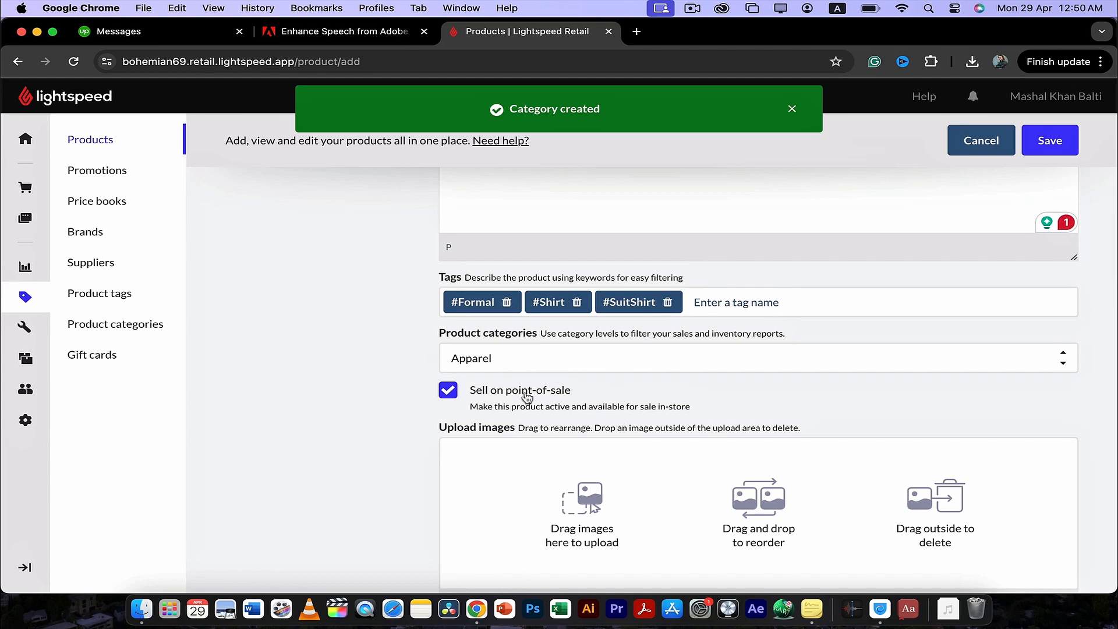
{"action": "scroll", "coordinate": [580, 395], "scroll_direction": "down", "scroll_amount": 2}
{"action": "scroll", "coordinate": [578, 395], "scroll_direction": "down", "scroll_amount": 2}
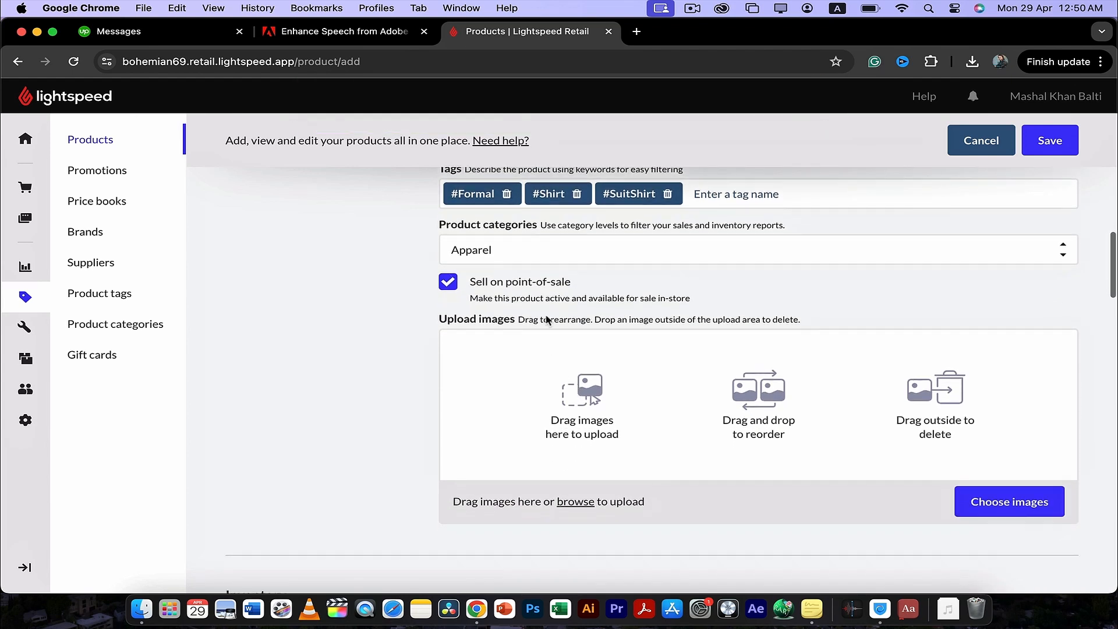
{"action": "scroll", "coordinate": [595, 355], "scroll_direction": "down", "scroll_amount": 1}
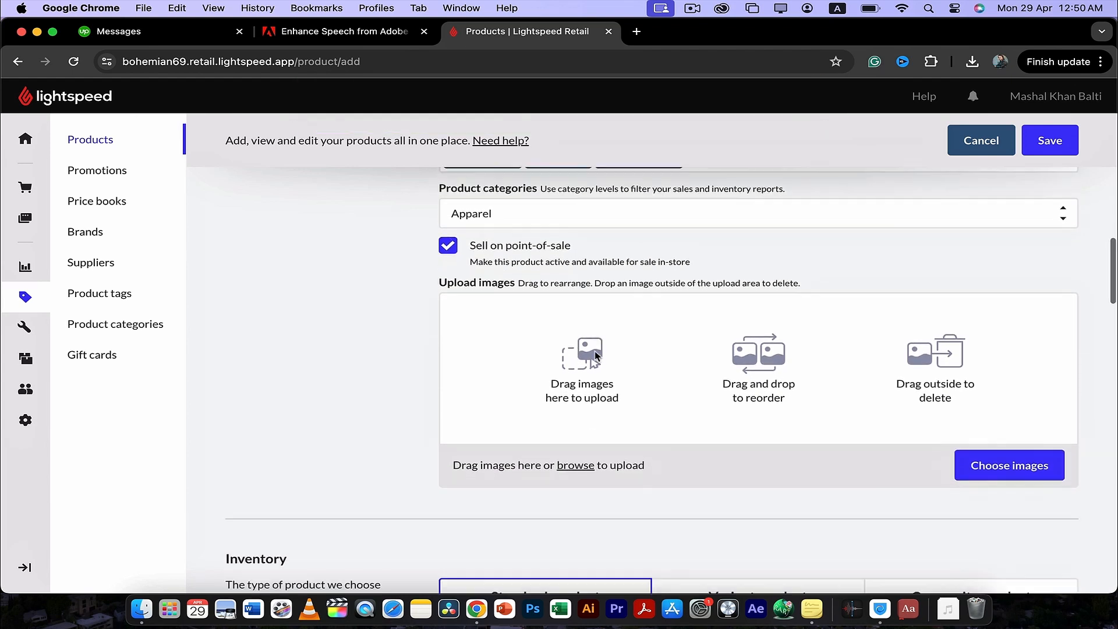
{"action": "scroll", "coordinate": [595, 356], "scroll_direction": "down", "scroll_amount": 1}
{"action": "scroll", "coordinate": [693, 367], "scroll_direction": "down", "scroll_amount": 2}
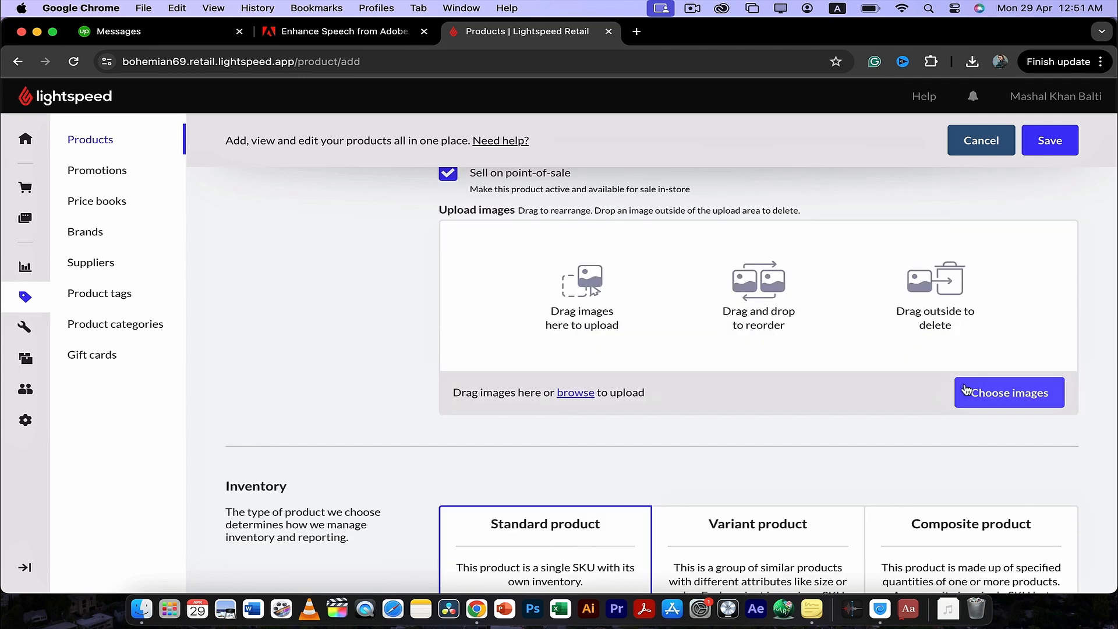
{"action": "left_click", "coordinate": [968, 392]}
{"action": "left_click", "coordinate": [344, 297]}
{"action": "left_click", "coordinate": [767, 499]}
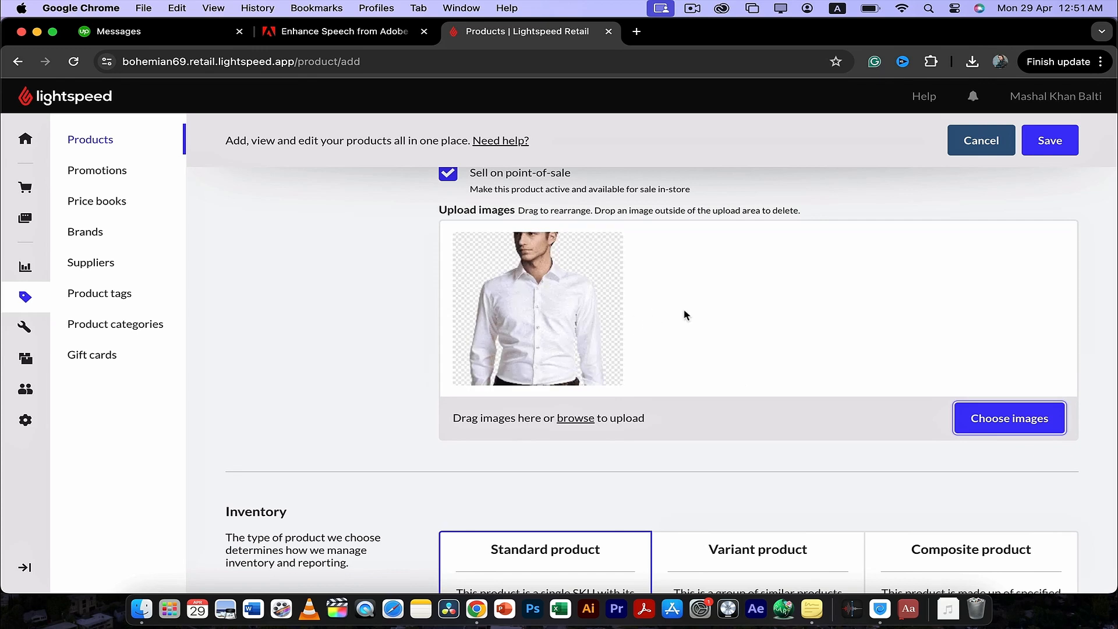
- Set the inventory type to Variant product and add Local as a new supplier
{"action": "scroll", "coordinate": [685, 315], "scroll_direction": "down", "scroll_amount": 5}
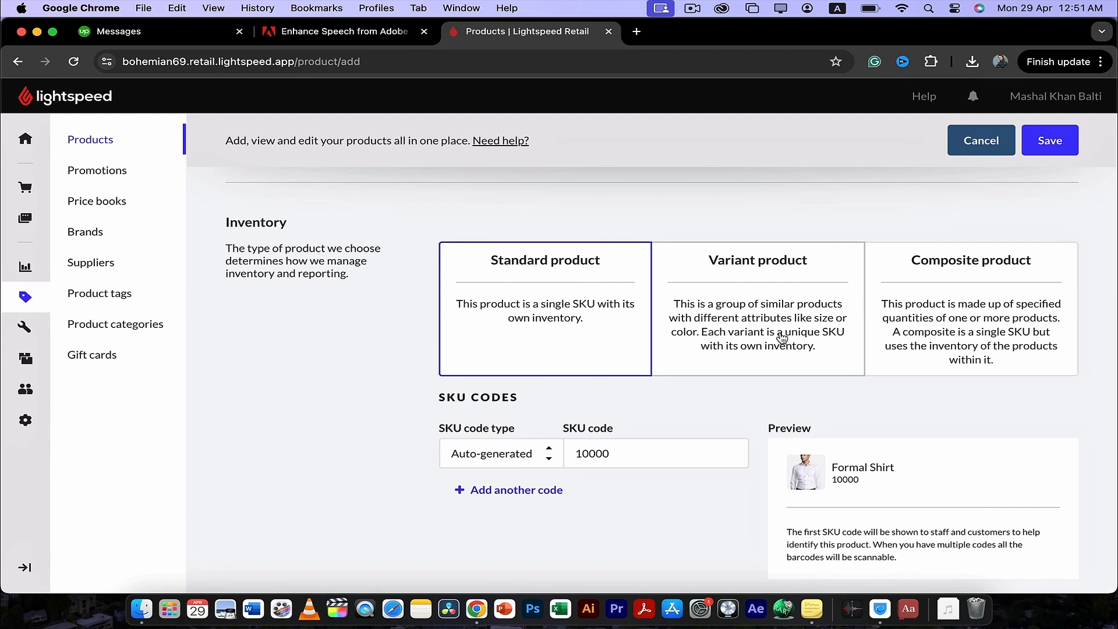
{"action": "left_click", "coordinate": [757, 308]}
{"action": "scroll", "coordinate": [754, 308], "scroll_direction": "down", "scroll_amount": 5}
{"action": "scroll", "coordinate": [753, 308], "scroll_direction": "up", "scroll_amount": 2}
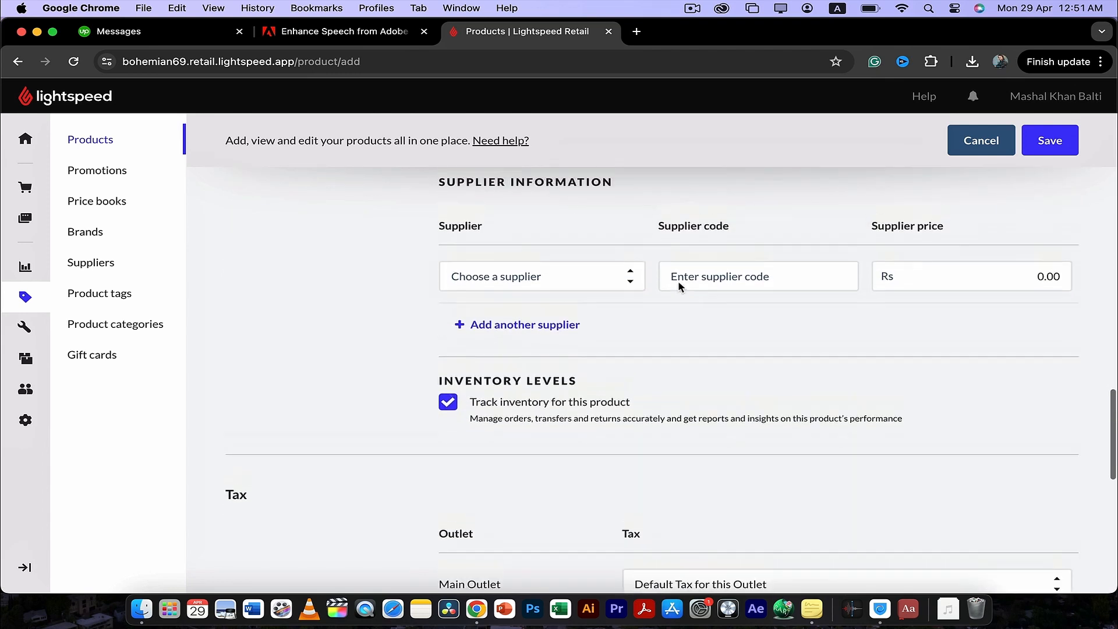
{"action": "left_click", "coordinate": [620, 300]}
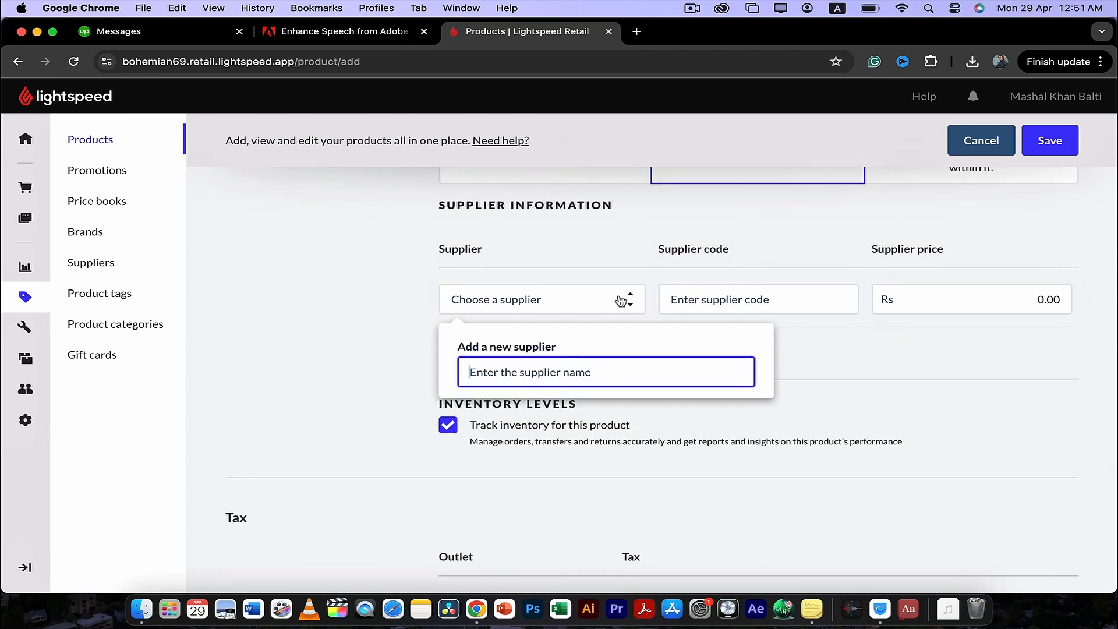
{"action": "type", "text": "Local"}
{"action": "key", "text": "Return"}
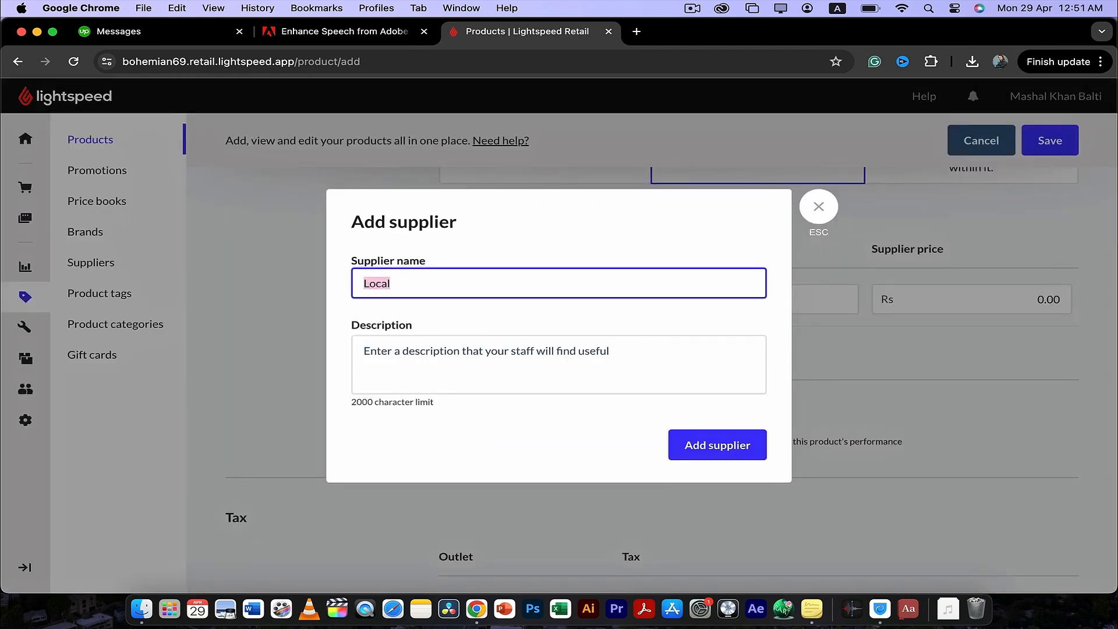
{"action": "left_click", "coordinate": [683, 446]}
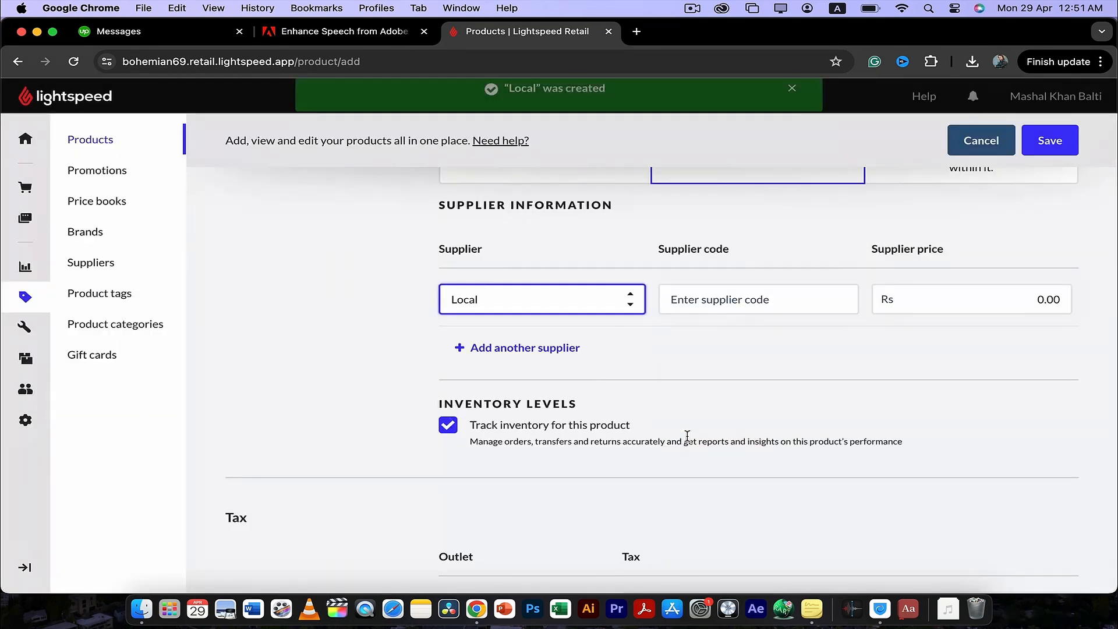
- Enter supplier code 001 and a supplier price of Rs 10 for the Local supplier
{"action": "left_click", "coordinate": [757, 306]}
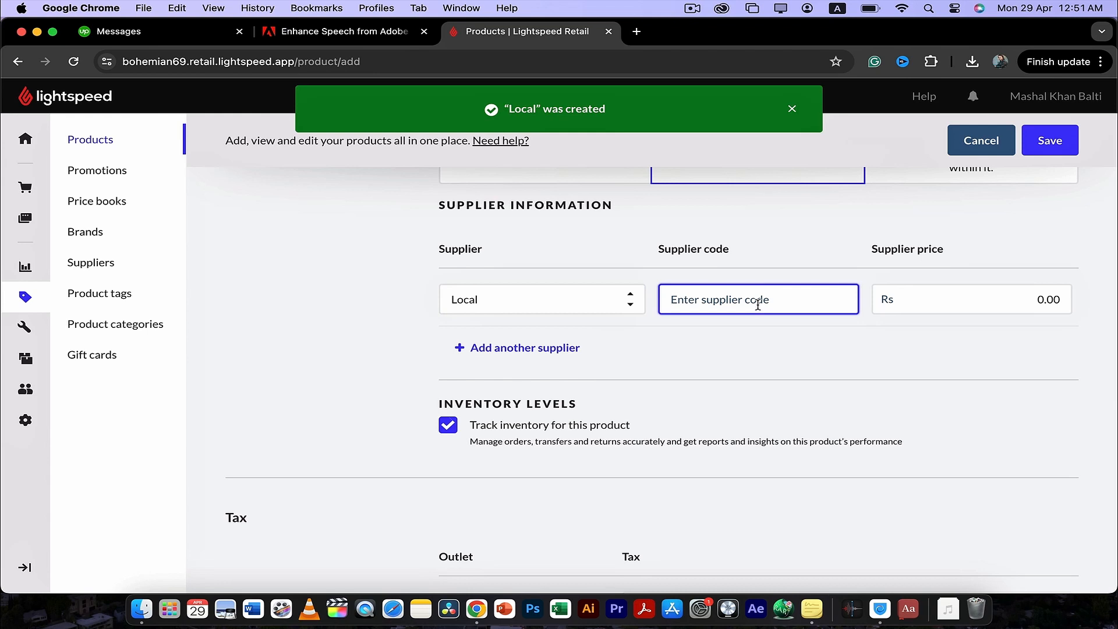
{"action": "type", "text": "001"}
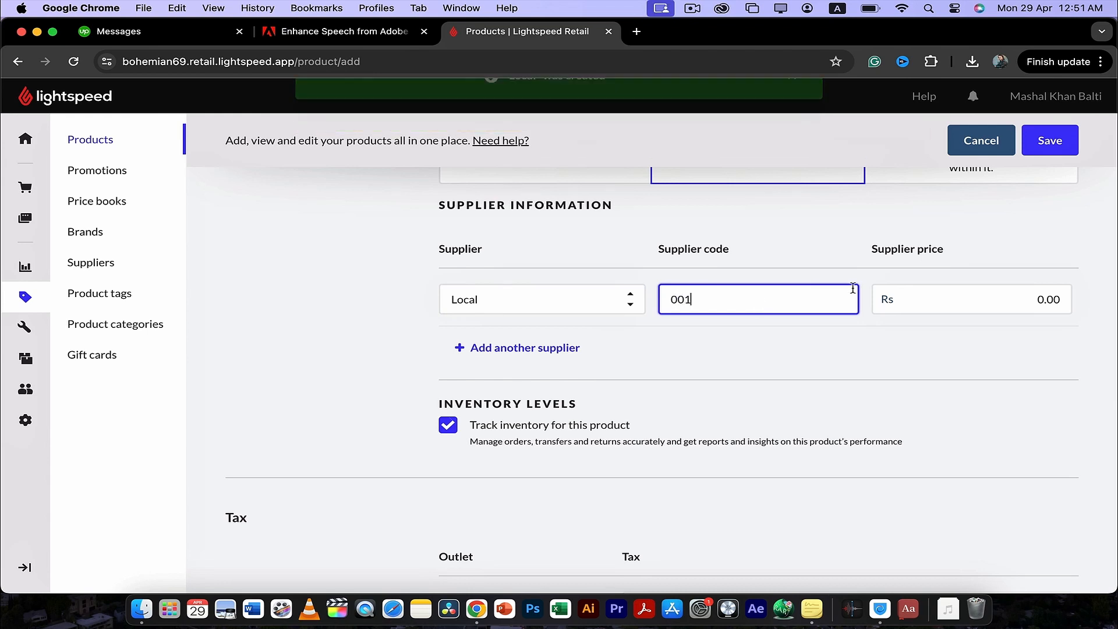
{"action": "left_click", "coordinate": [903, 293]}
{"action": "type", "text": "10"}
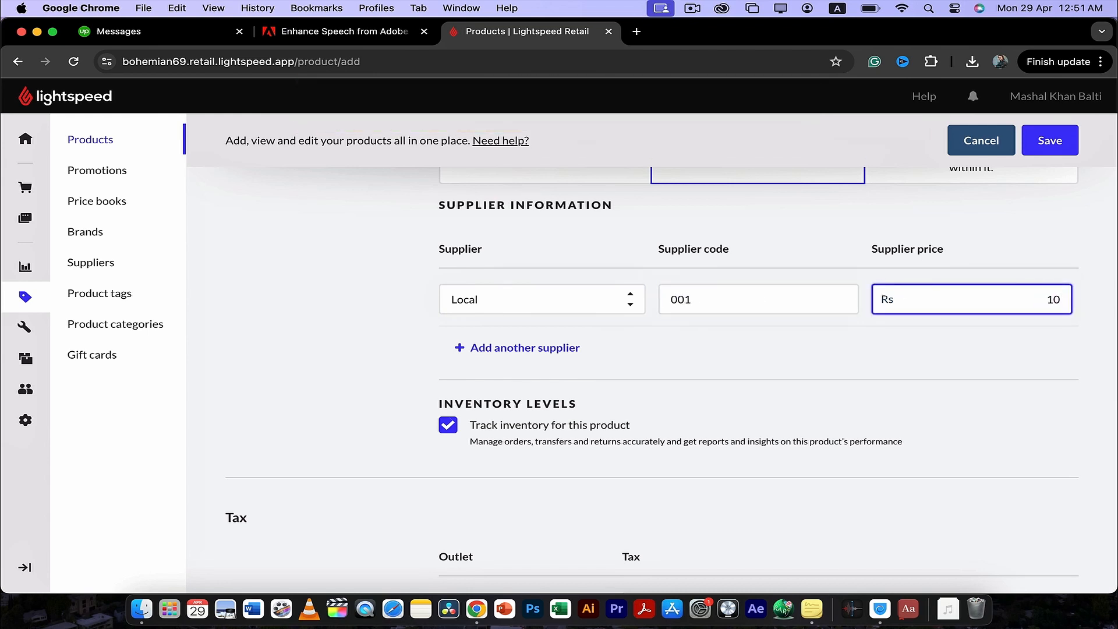
{"action": "left_click", "coordinate": [732, 347]}
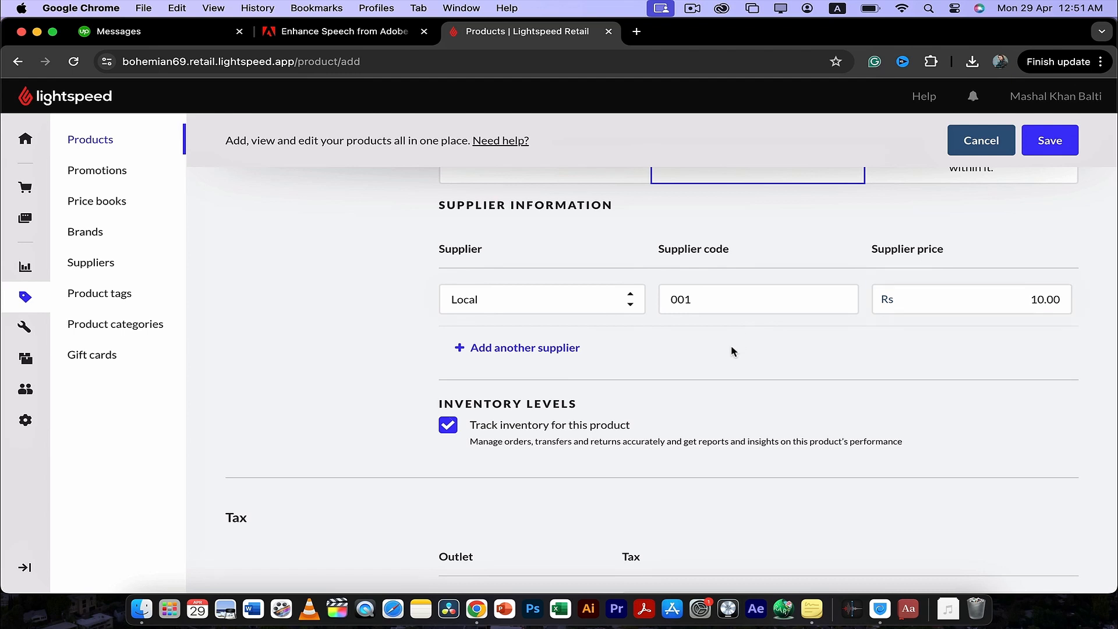
- Set the margin to 30% in the General Price Book row of the product's pricing
{"action": "scroll", "coordinate": [731, 347], "scroll_direction": "down", "scroll_amount": 3}
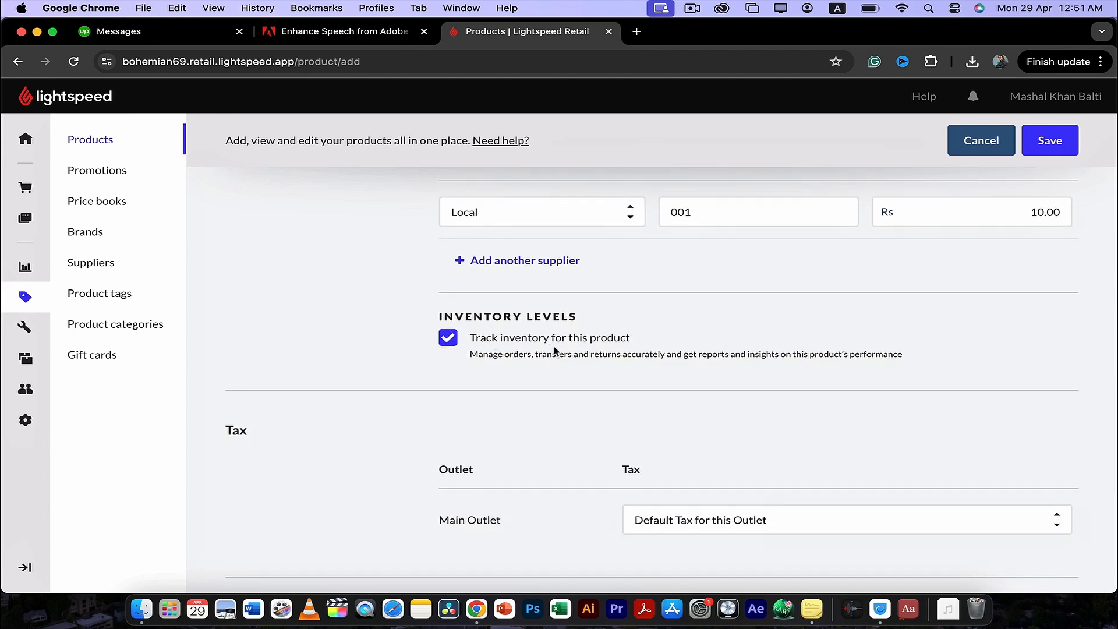
{"action": "scroll", "coordinate": [555, 351], "scroll_direction": "down", "scroll_amount": 4}
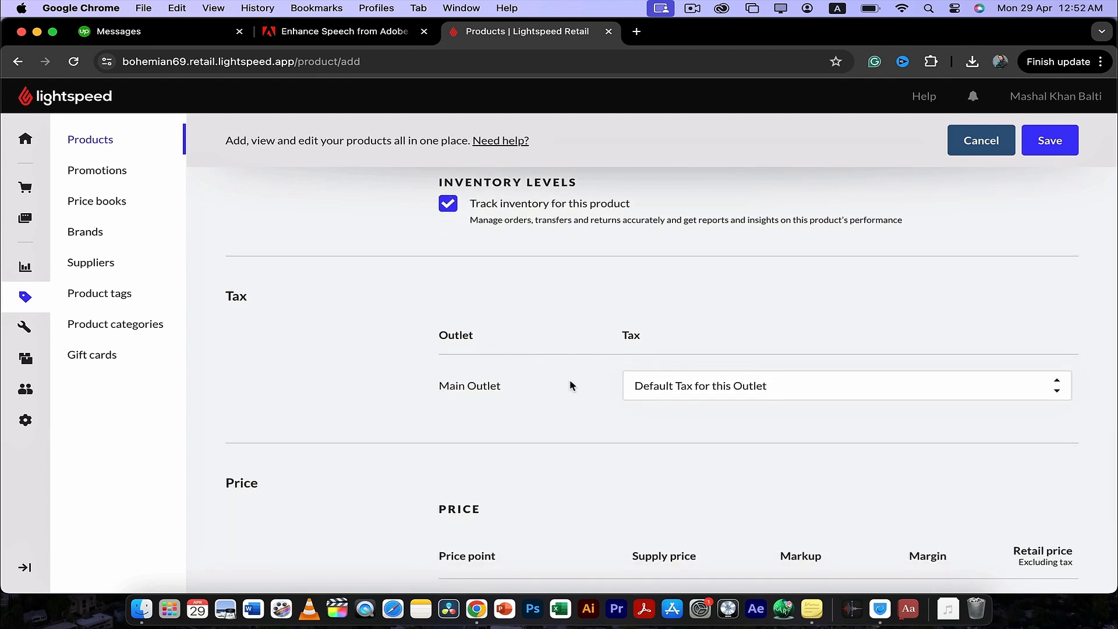
{"action": "scroll", "coordinate": [573, 389], "scroll_direction": "down", "scroll_amount": 3}
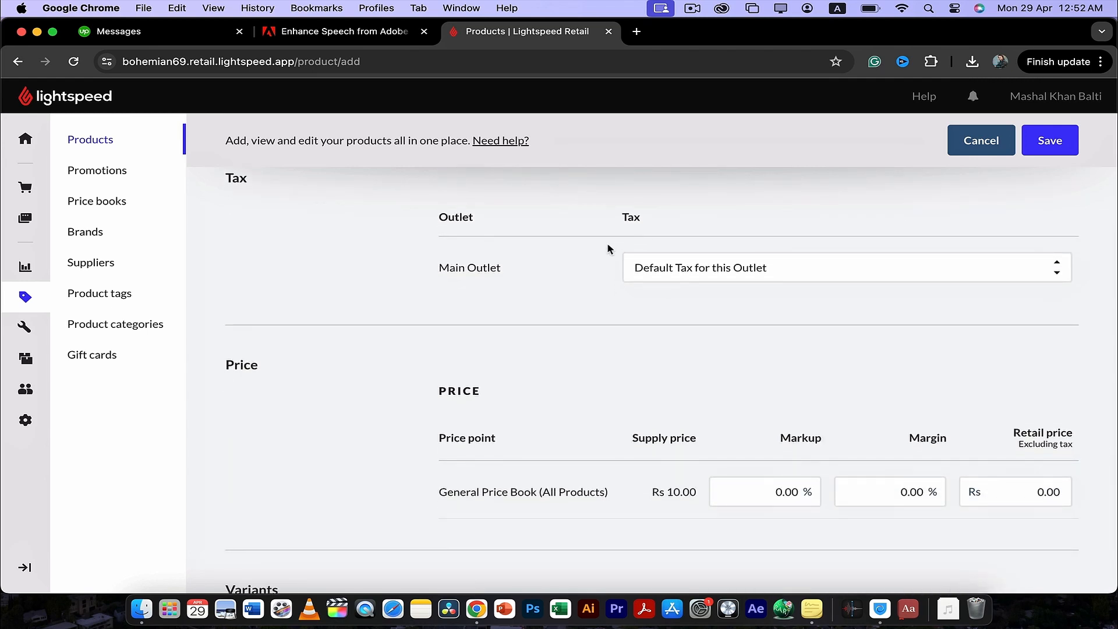
{"action": "scroll", "coordinate": [575, 333], "scroll_direction": "down", "scroll_amount": 3}
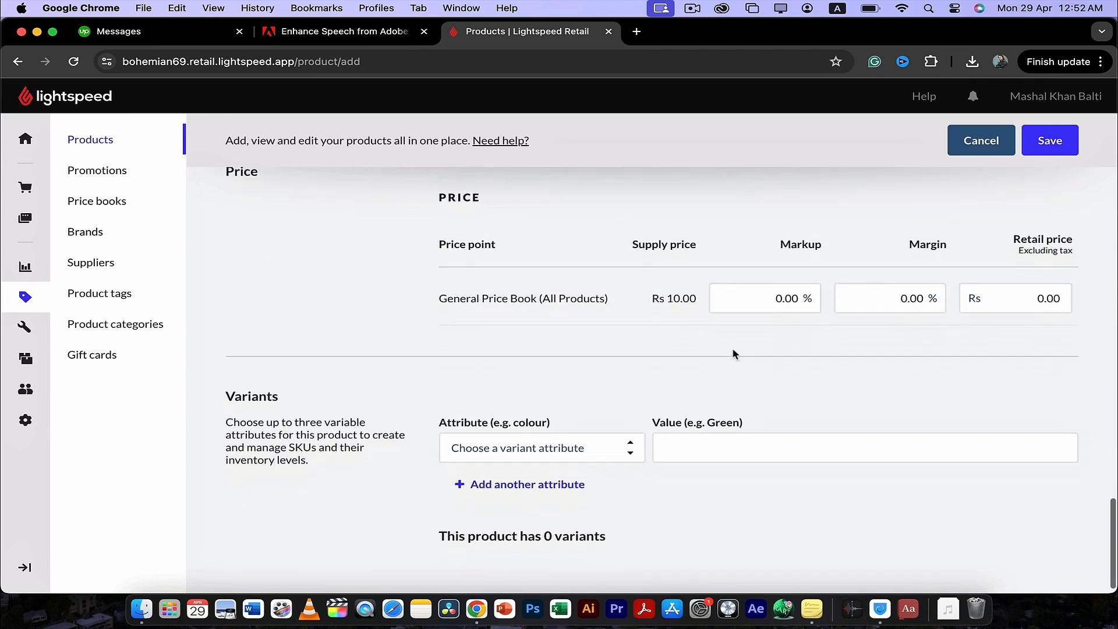
{"action": "scroll", "coordinate": [732, 352], "scroll_direction": "up", "scroll_amount": 1}
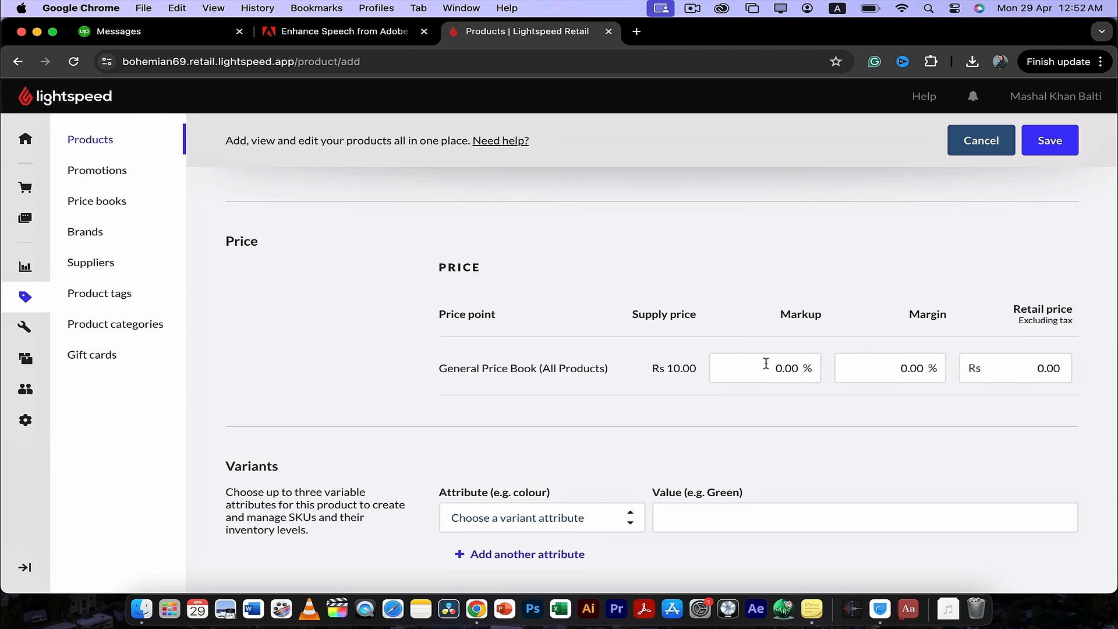
{"action": "left_click", "coordinate": [923, 374]}
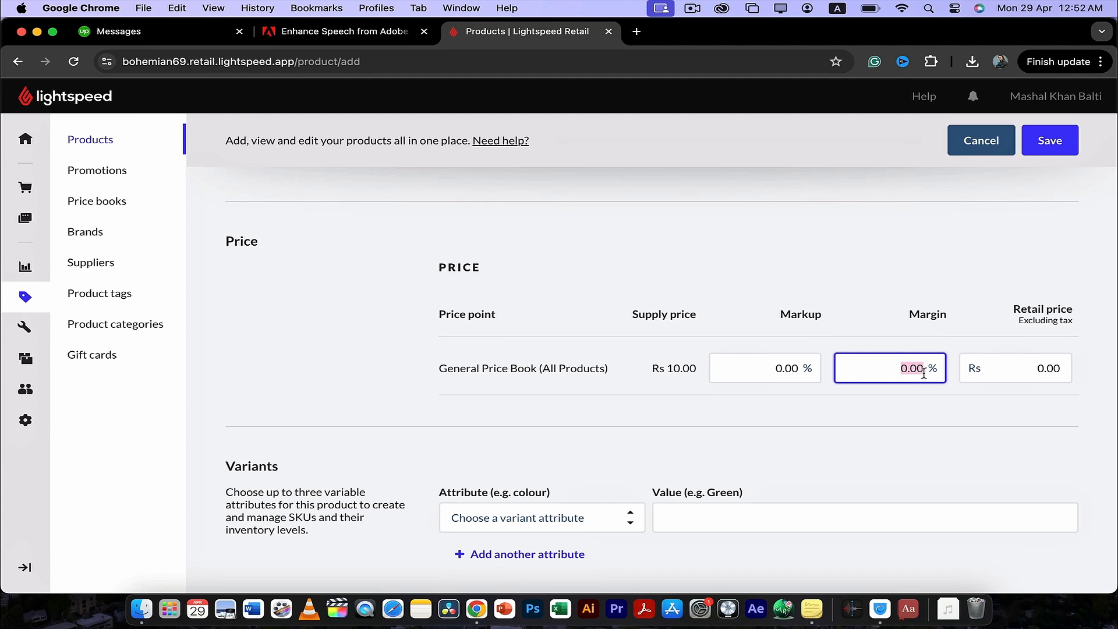
{"action": "type", "text": "30"}
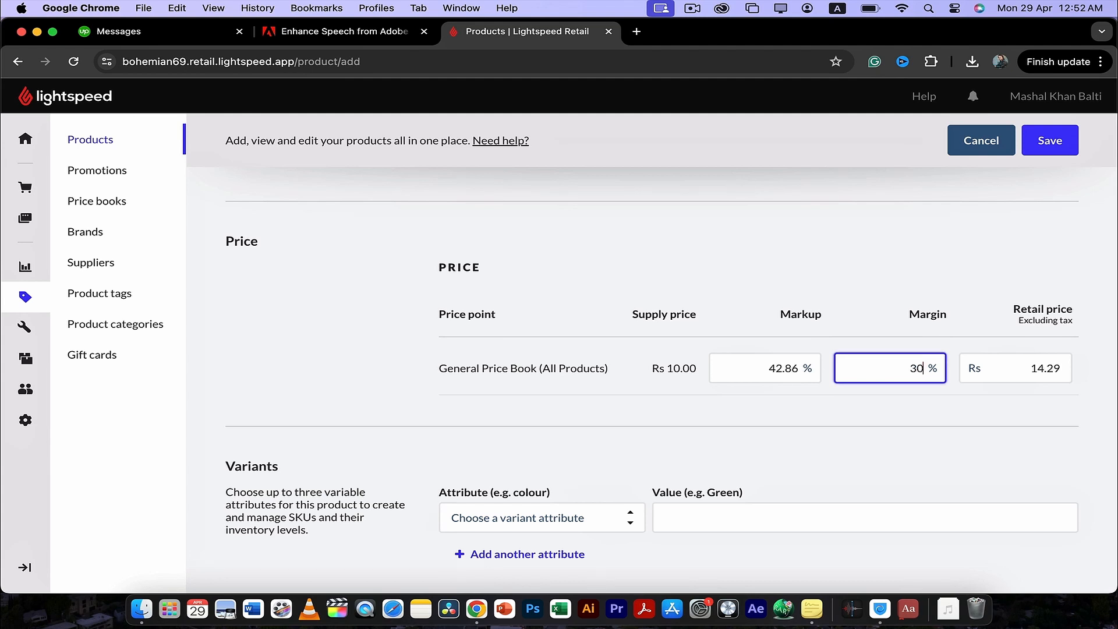
{"action": "left_click", "coordinate": [696, 395]}
- Create a new variant attribute named Size for the product
{"action": "scroll", "coordinate": [697, 395], "scroll_direction": "down", "scroll_amount": 1}
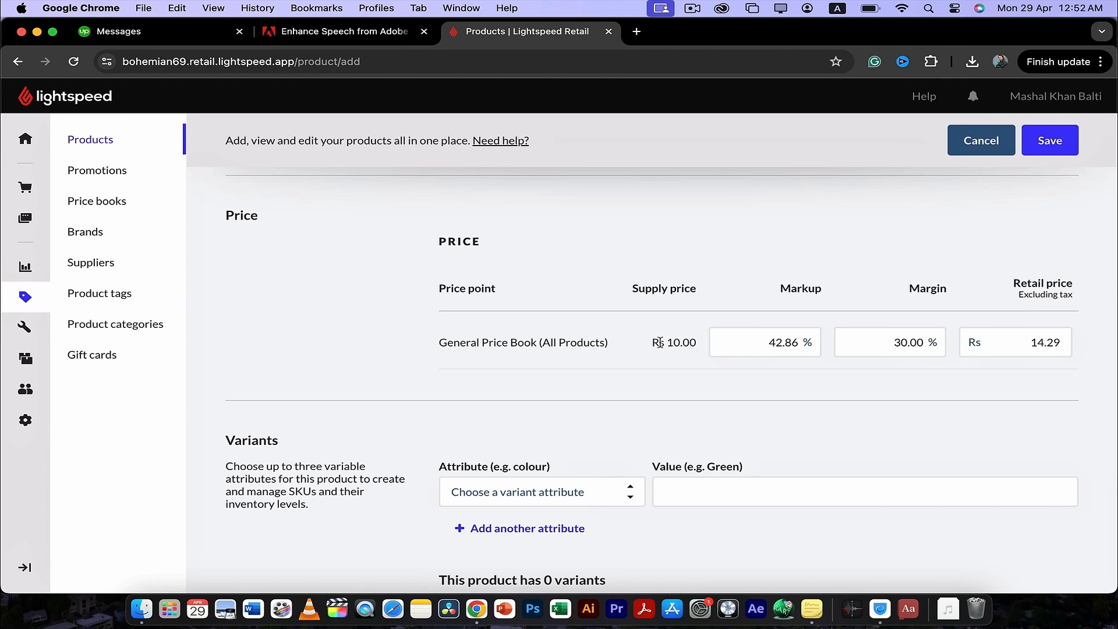
{"action": "scroll", "coordinate": [641, 348], "scroll_direction": "down", "scroll_amount": 2}
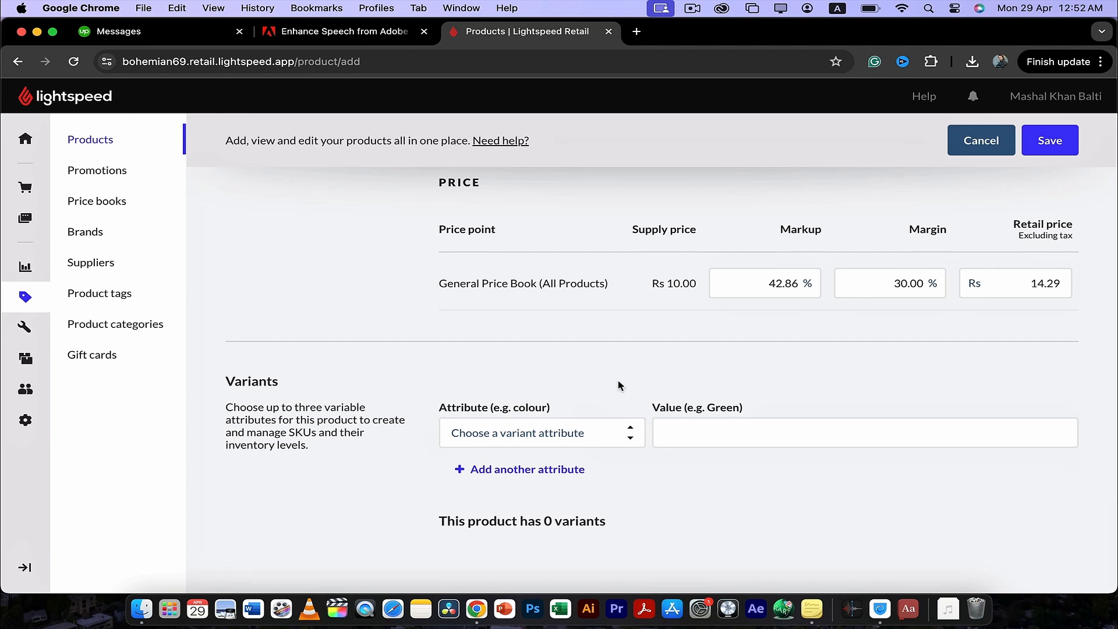
{"action": "scroll", "coordinate": [620, 408], "scroll_direction": "up", "scroll_amount": 10}
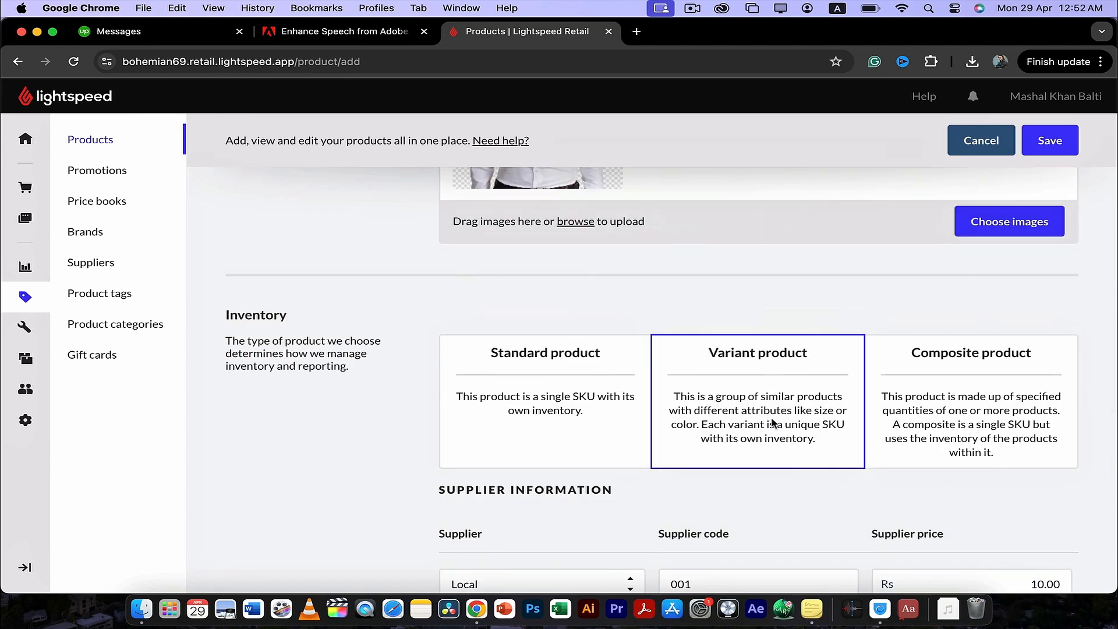
{"action": "scroll", "coordinate": [773, 423], "scroll_direction": "down", "scroll_amount": 10}
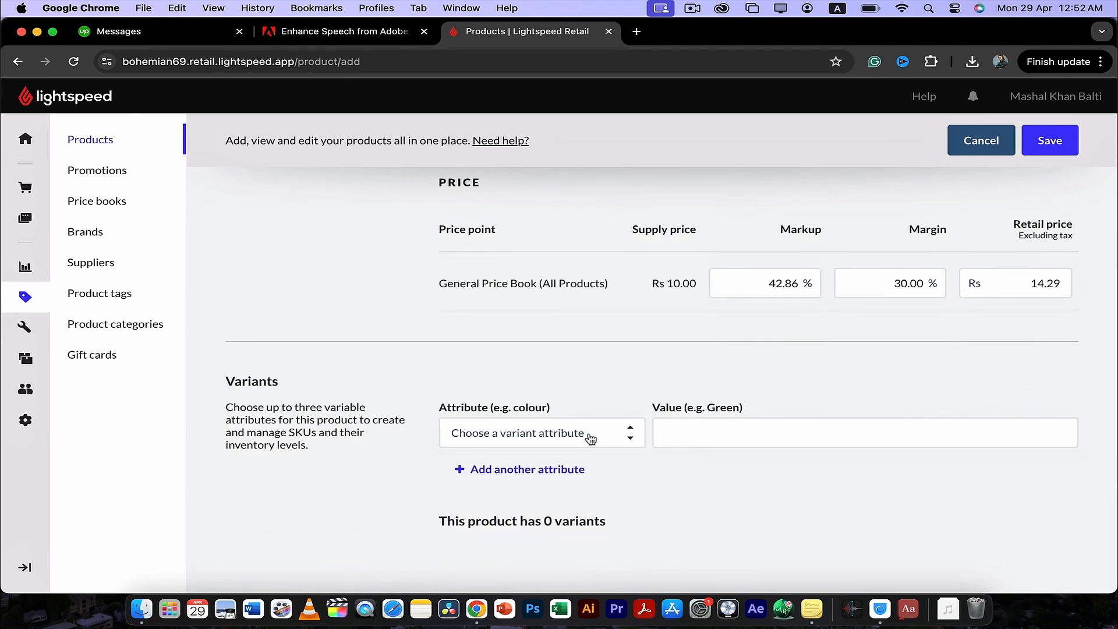
{"action": "left_click", "coordinate": [605, 440]}
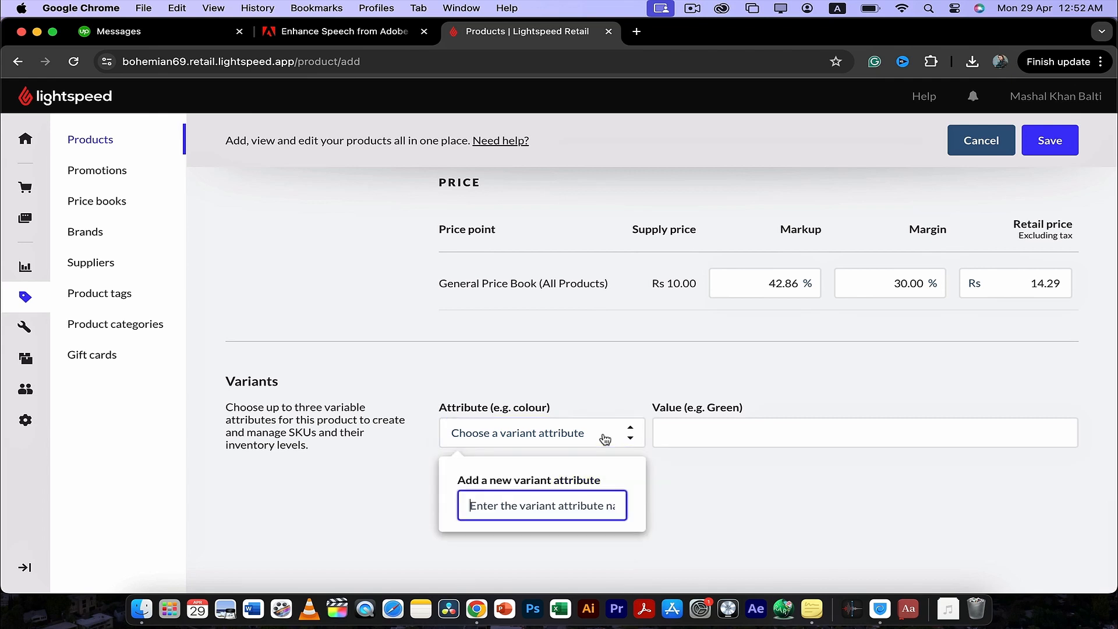
{"action": "type", "text": "Size"}
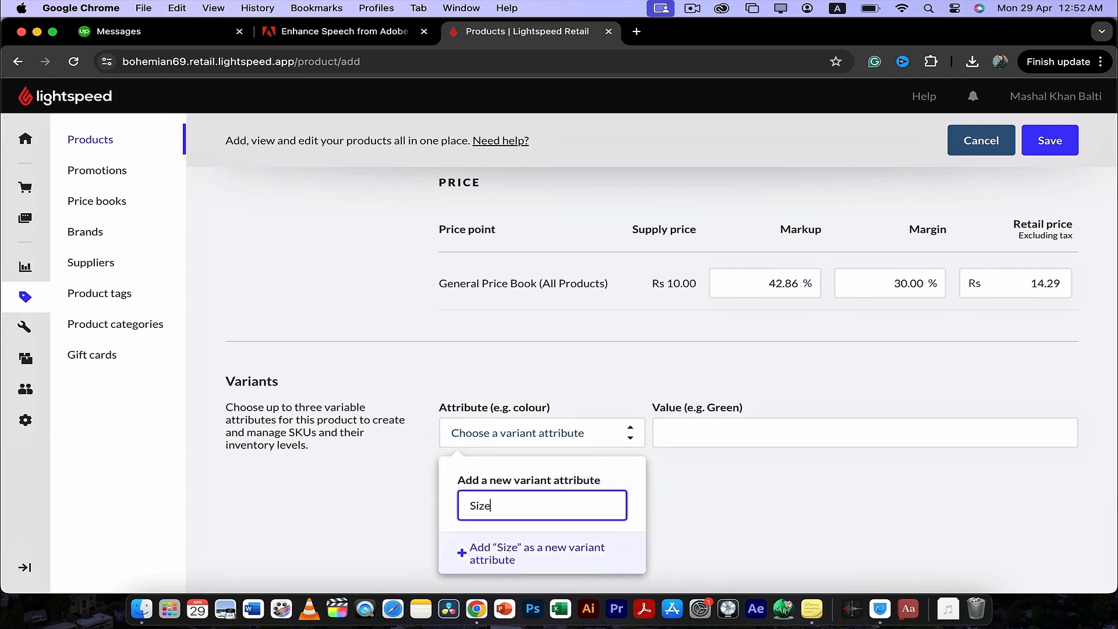
{"action": "key", "text": "Return"}
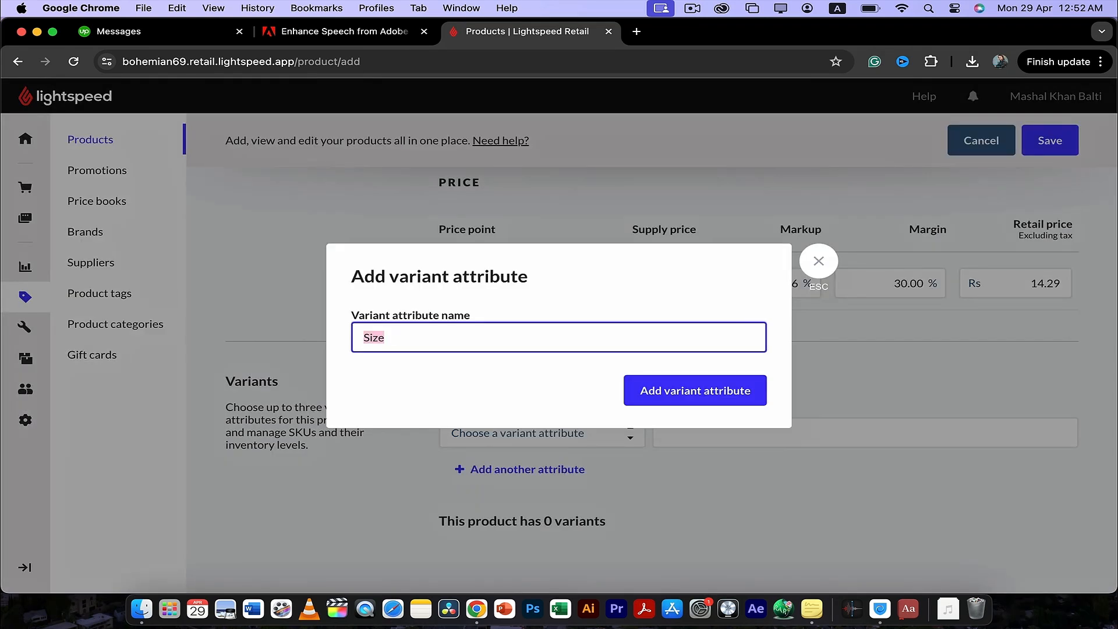
{"action": "left_click", "coordinate": [718, 391]}
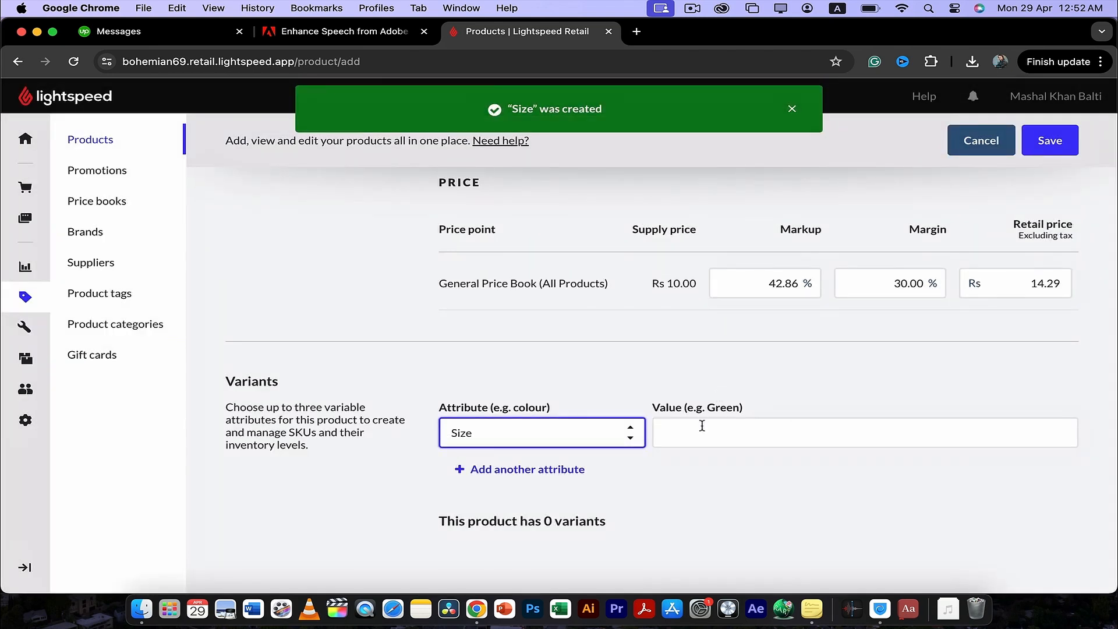
- Add Small as the first value of the Size attribute
{"action": "left_click", "coordinate": [703, 427]}
{"action": "type", "text": "M"}
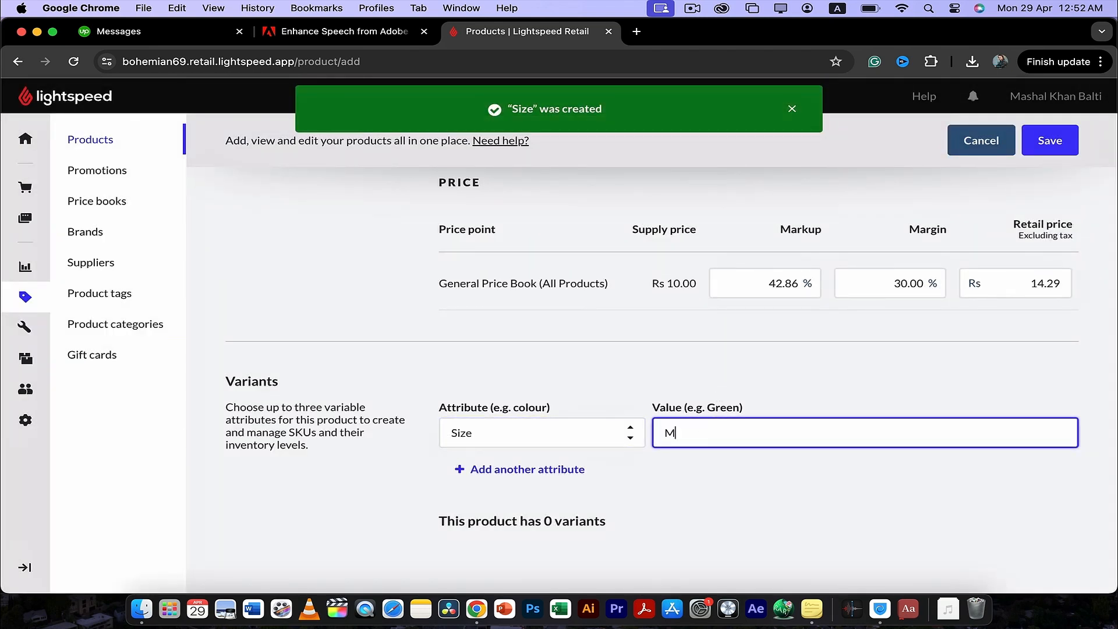
{"action": "type", "text": "ed"}
{"action": "key", "text": "BackSpace"}
{"action": "key", "text": "BackSpace"}
{"action": "key", "text": "BackSpace"}
{"action": "type", "text": "SMall"}
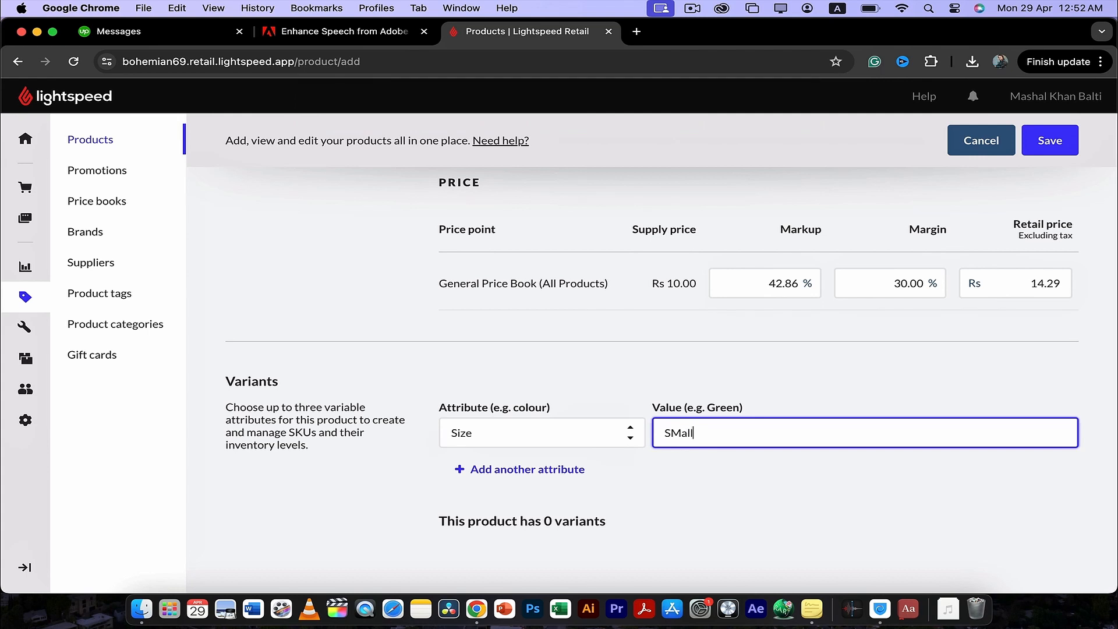
{"action": "type", "text": "l"}
{"action": "key", "text": "Return"}
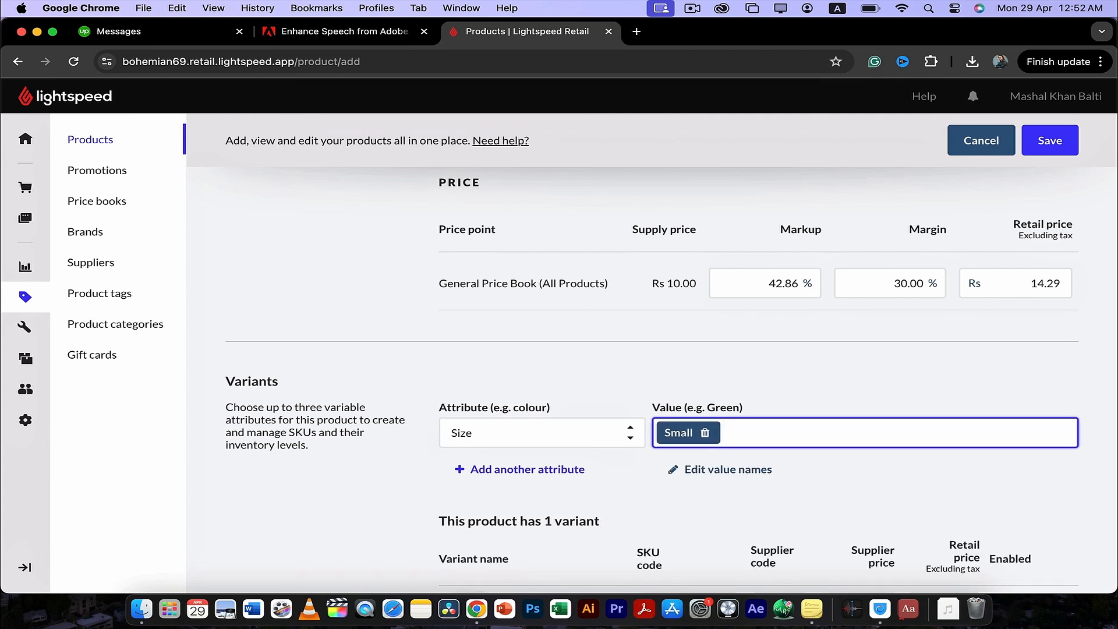
- Add Medium and Large as further values of the Size attribute
{"action": "type", "text": "Medium"}
{"action": "key", "text": "Return"}
{"action": "type", "text": "lar"}
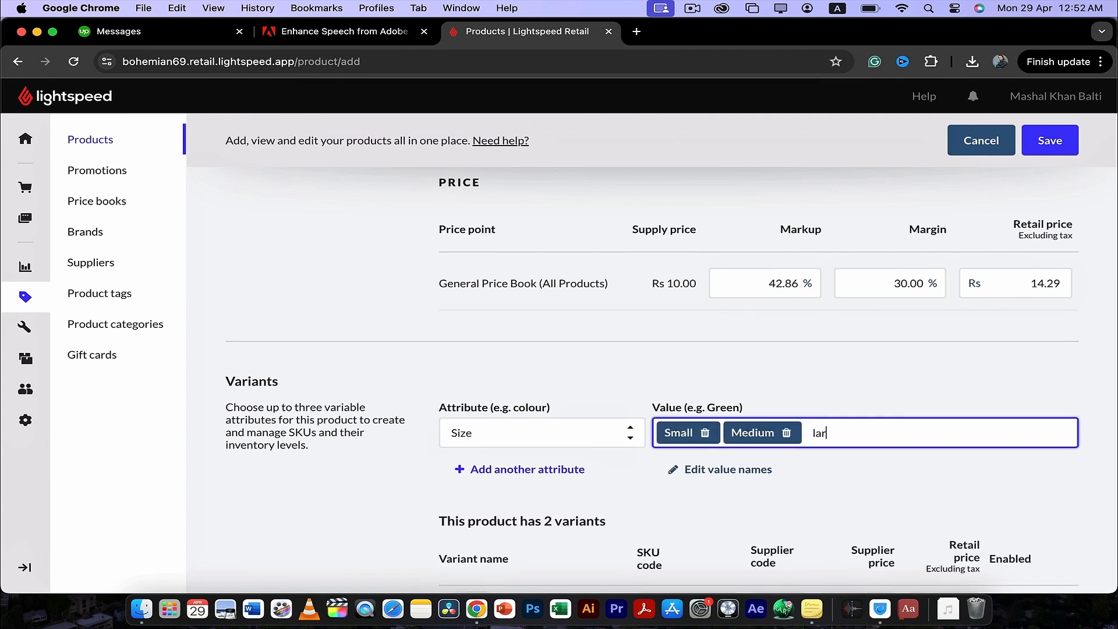
{"action": "type", "text": "ge"}
{"action": "key", "text": "Return"}
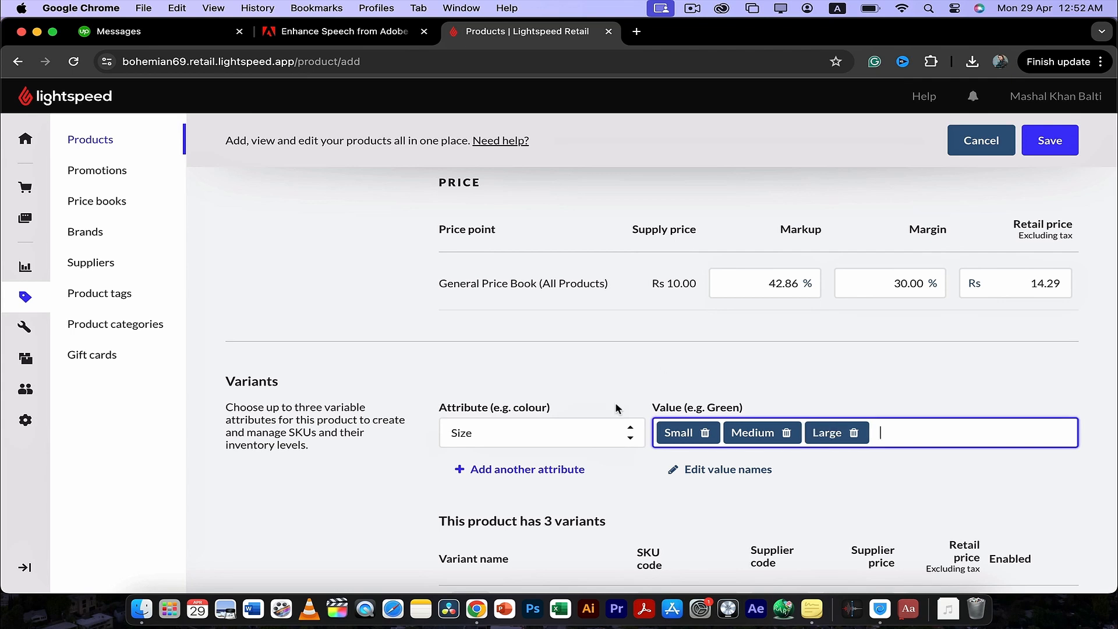
- Check the generated size variants and product details, and save the Formal Shirt product
{"action": "scroll", "coordinate": [644, 361], "scroll_direction": "down", "scroll_amount": 5}
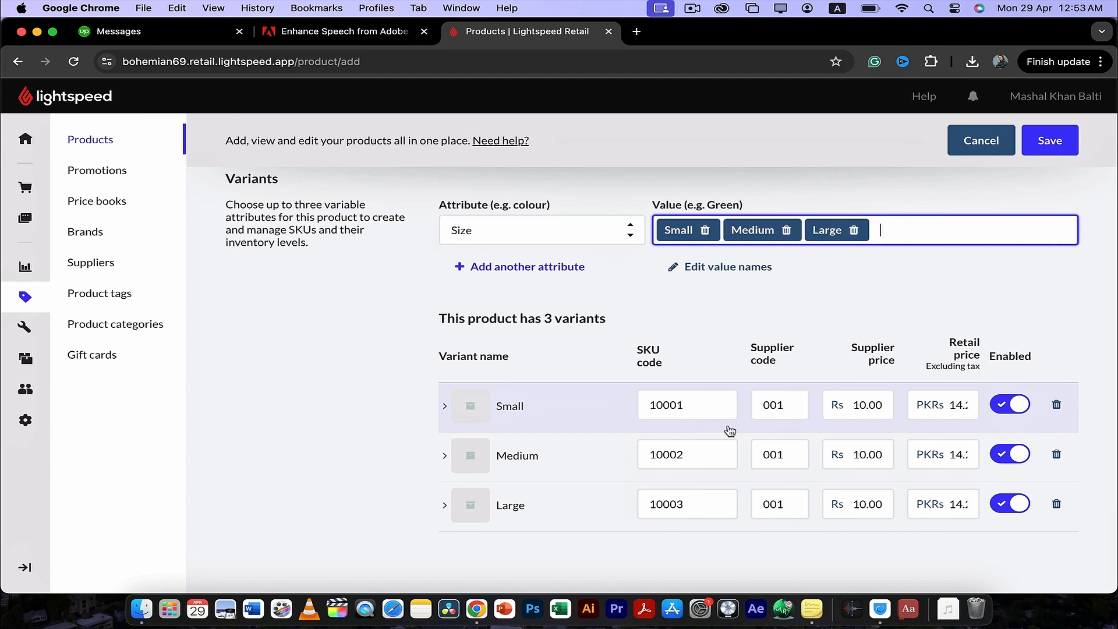
{"action": "scroll", "coordinate": [722, 440], "scroll_direction": "up", "scroll_amount": 15}
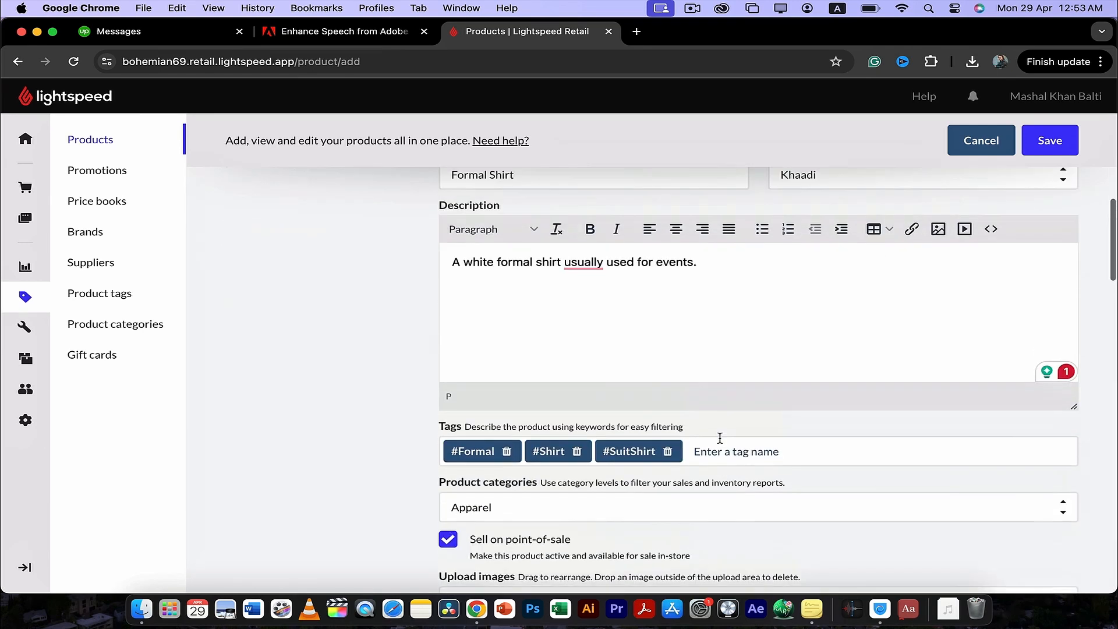
{"action": "scroll", "coordinate": [721, 441], "scroll_direction": "down", "scroll_amount": 10}
{"action": "scroll", "coordinate": [720, 443], "scroll_direction": "down", "scroll_amount": 15}
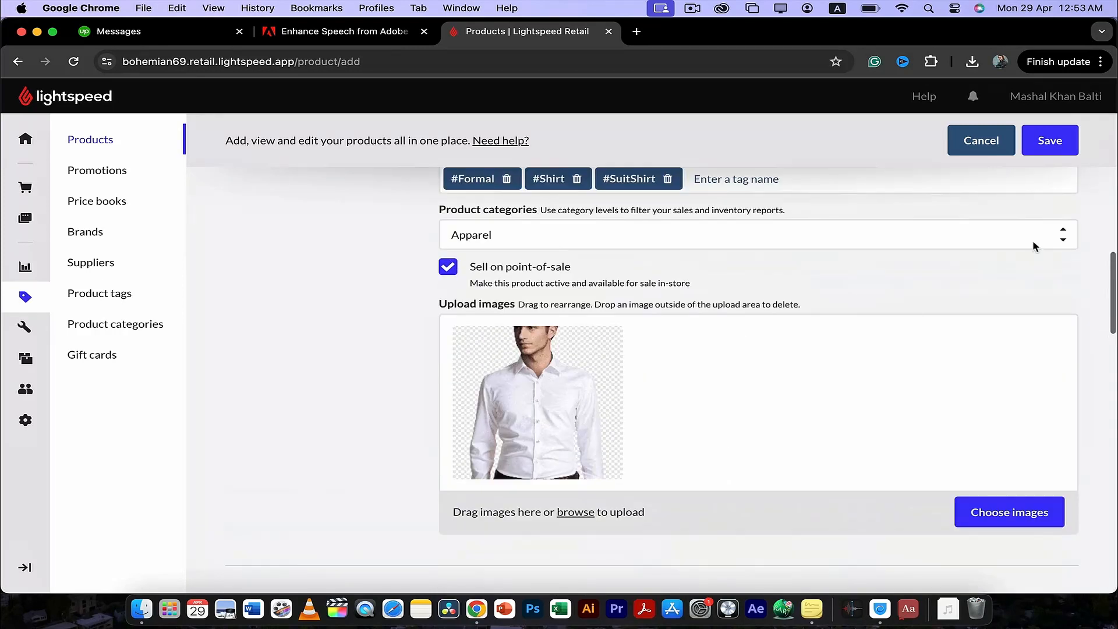
{"action": "left_click", "coordinate": [1053, 140]}
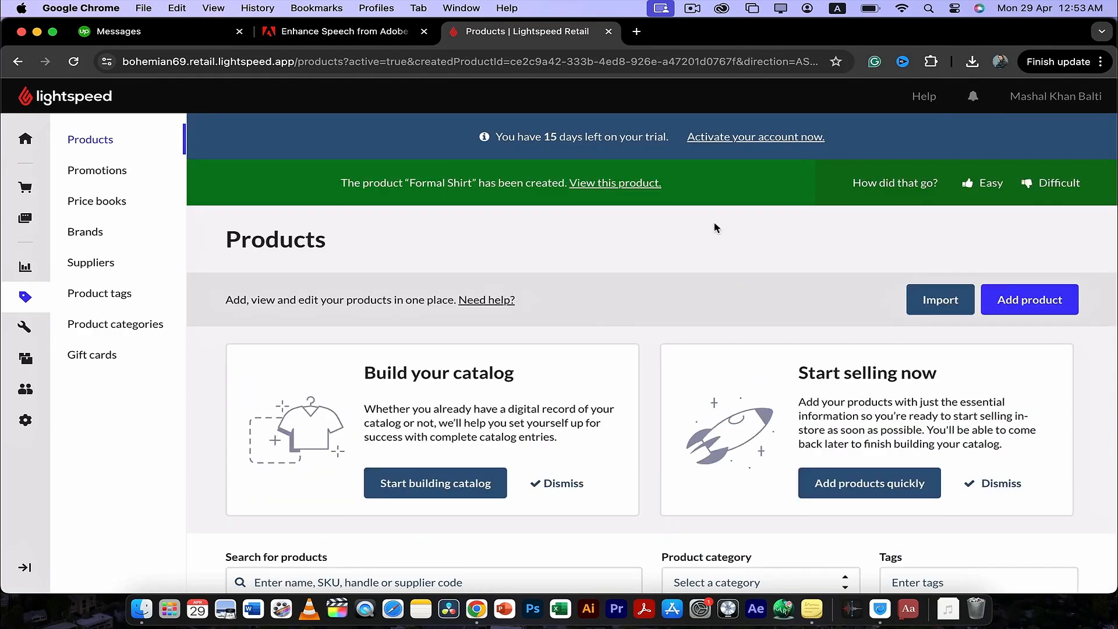
- Look over the product list and the catalog's Promotions, Price books and Suppliers pages
{"action": "scroll", "coordinate": [618, 290], "scroll_direction": "down", "scroll_amount": 7}
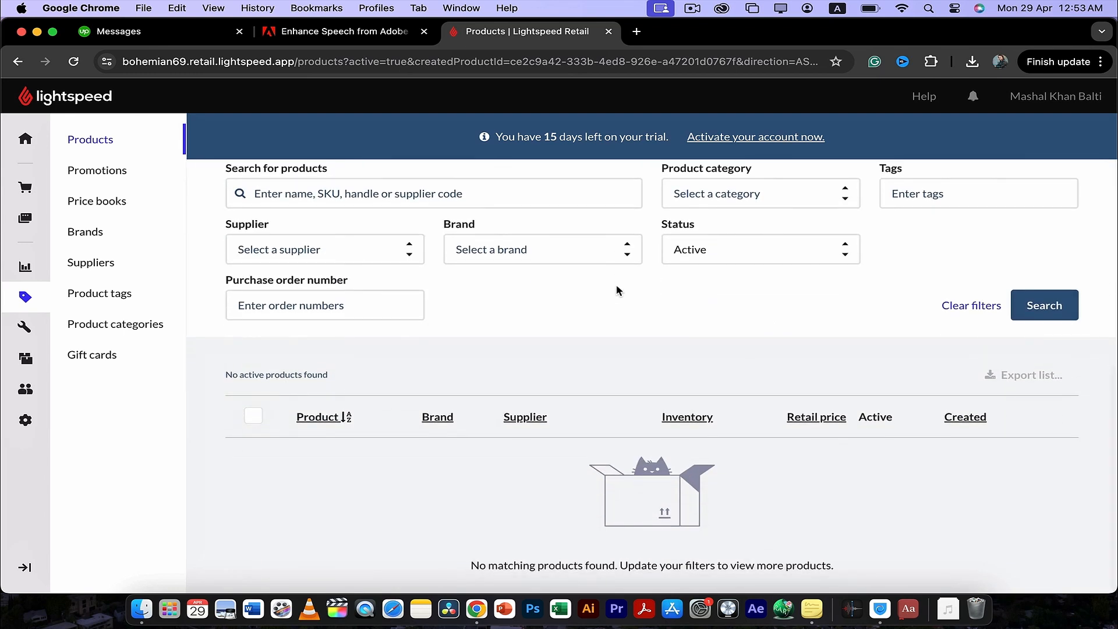
{"action": "scroll", "coordinate": [618, 290], "scroll_direction": "up", "scroll_amount": 7}
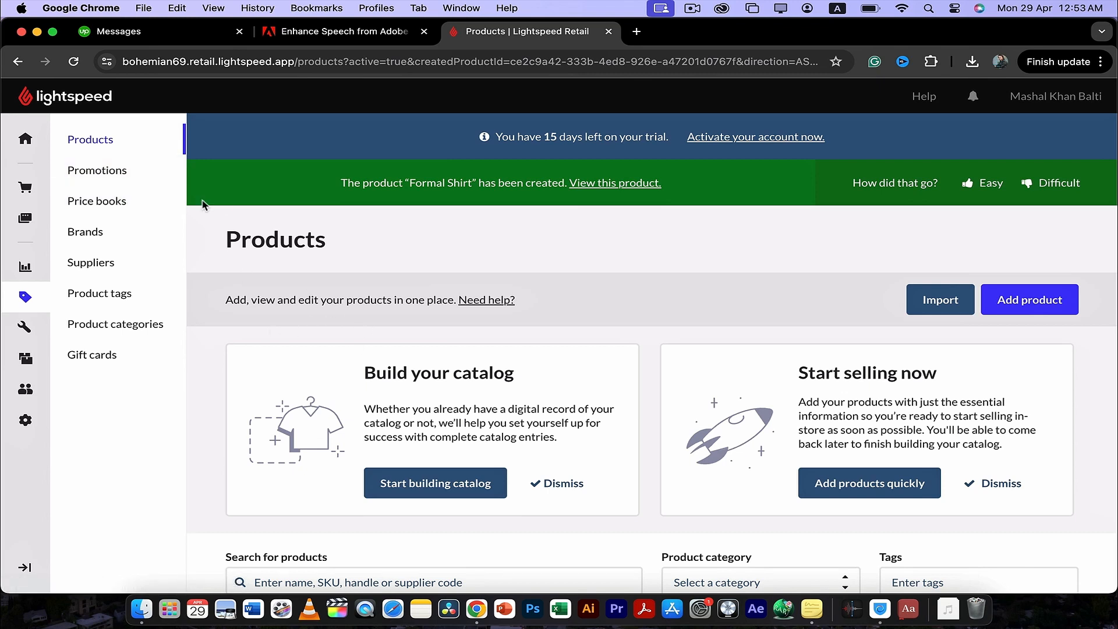
{"action": "left_click", "coordinate": [122, 173]}
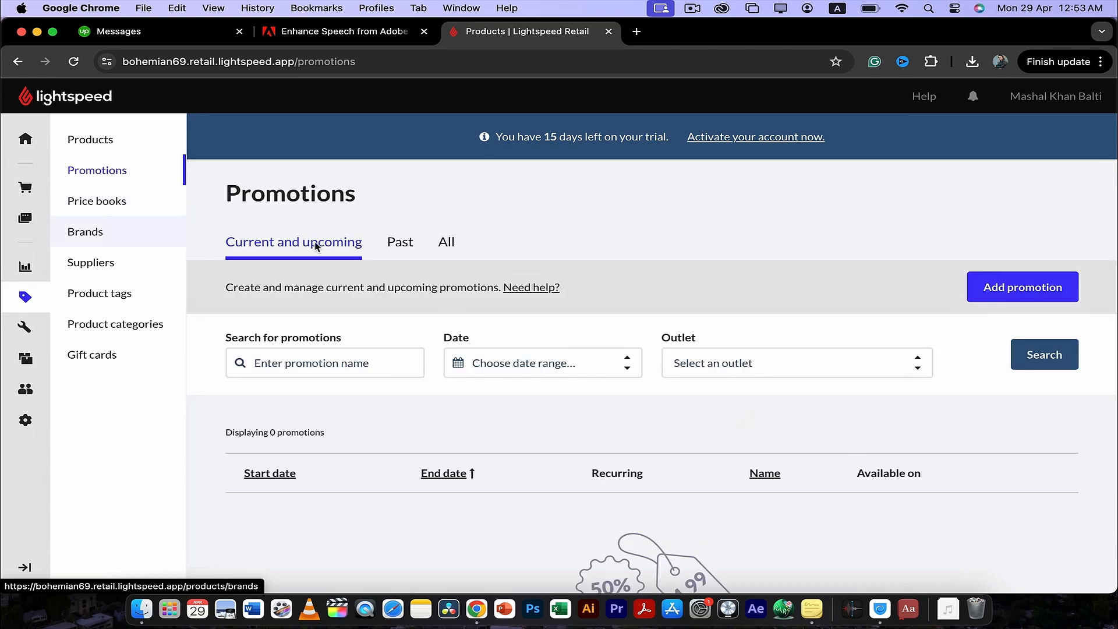
{"action": "scroll", "coordinate": [383, 266], "scroll_direction": "down", "scroll_amount": 3}
{"action": "scroll", "coordinate": [382, 265], "scroll_direction": "up", "scroll_amount": 3}
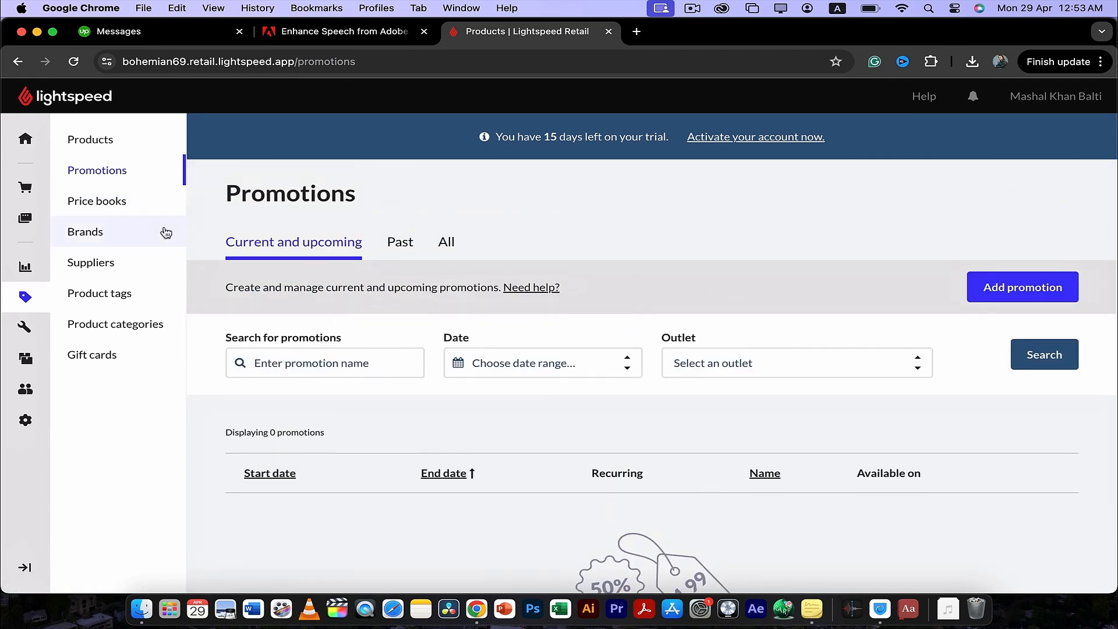
{"action": "left_click", "coordinate": [135, 208]}
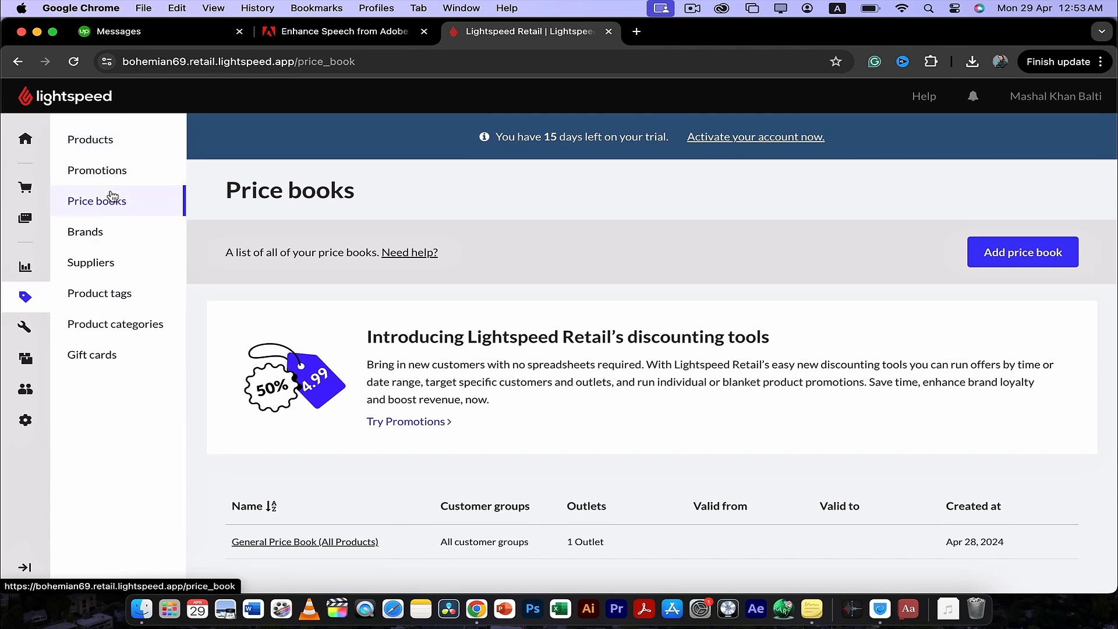
{"action": "left_click", "coordinate": [103, 274]}
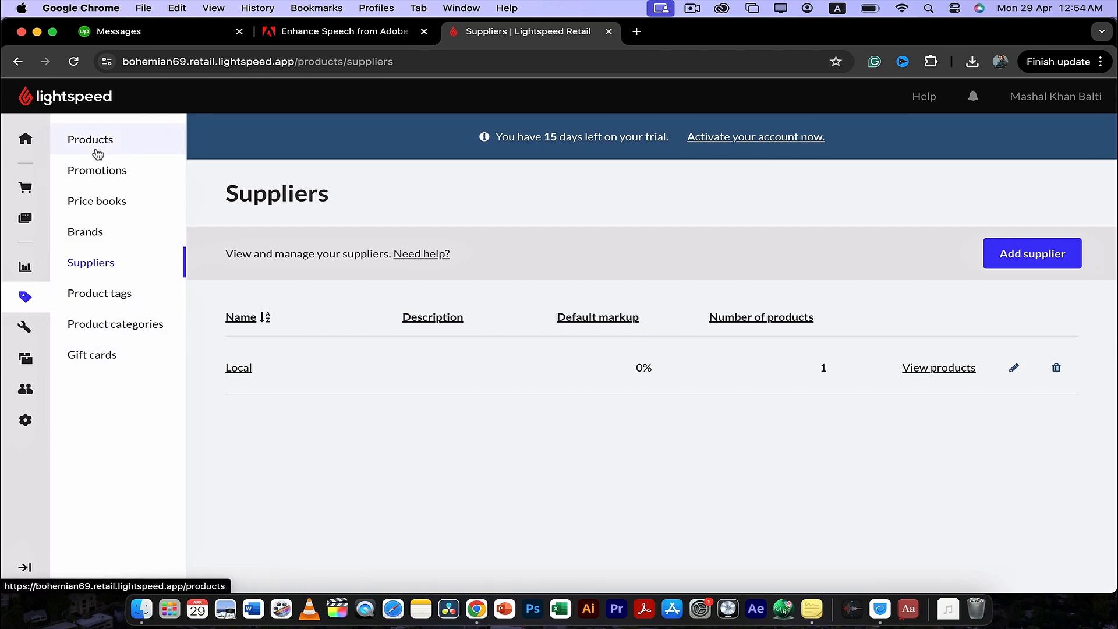
- Return to the home dashboard and review its store setup tasks and support resources
{"action": "left_click", "coordinate": [31, 141]}
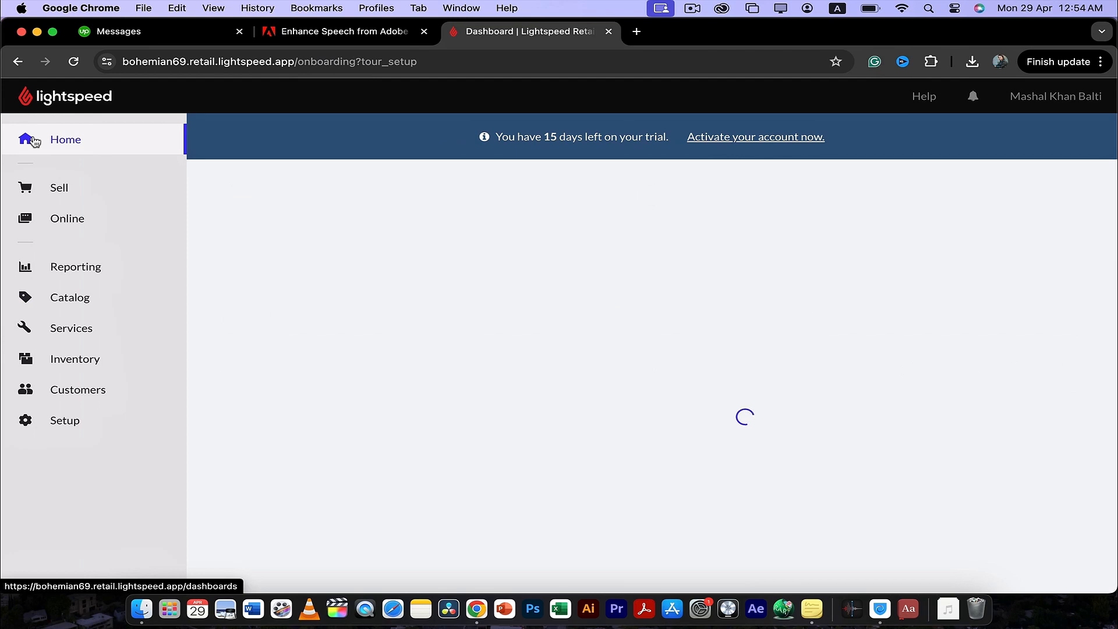
{"action": "scroll", "coordinate": [297, 284], "scroll_direction": "down", "scroll_amount": 3}
{"action": "scroll", "coordinate": [297, 284], "scroll_direction": "down", "scroll_amount": 10}
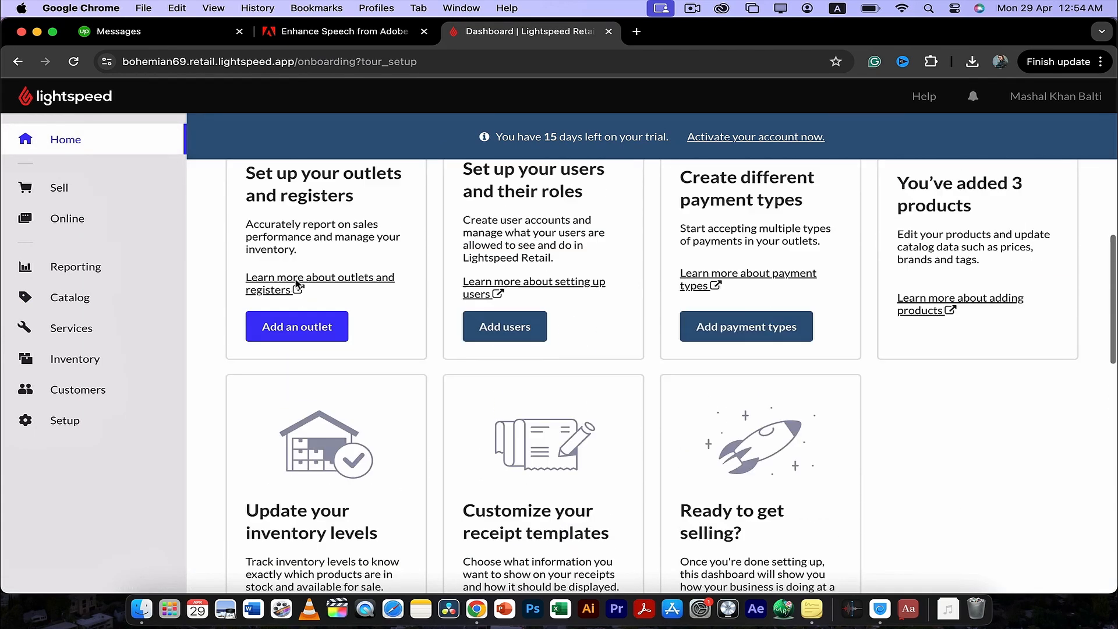
{"action": "scroll", "coordinate": [297, 284], "scroll_direction": "up", "scroll_amount": 3}
{"action": "scroll", "coordinate": [296, 283], "scroll_direction": "down", "scroll_amount": 3}
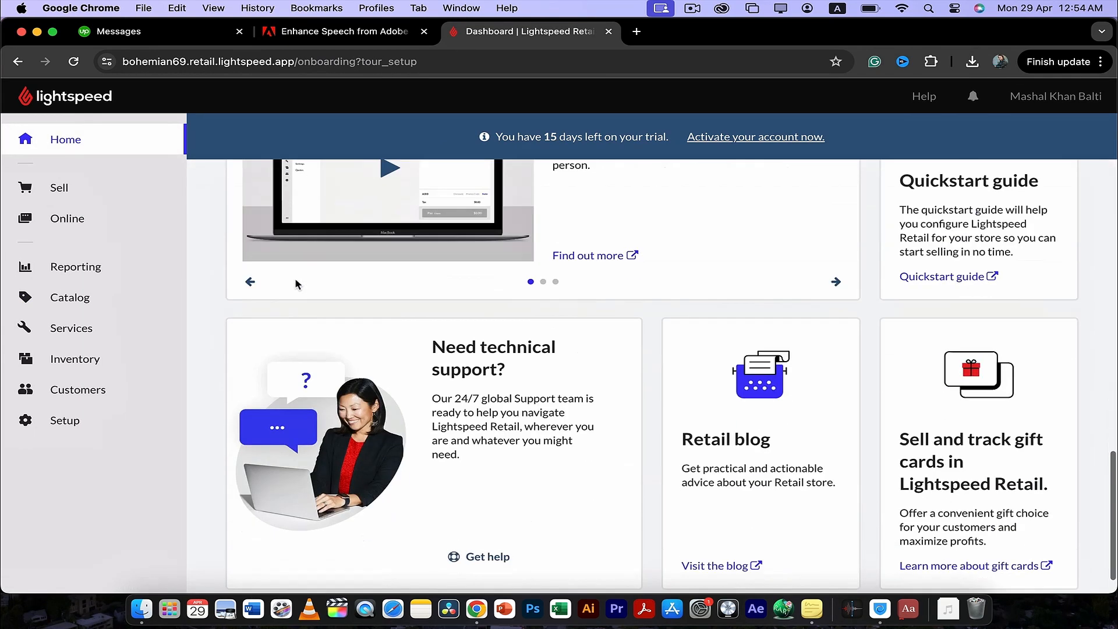
{"action": "scroll", "coordinate": [296, 283], "scroll_direction": "up", "scroll_amount": 10}
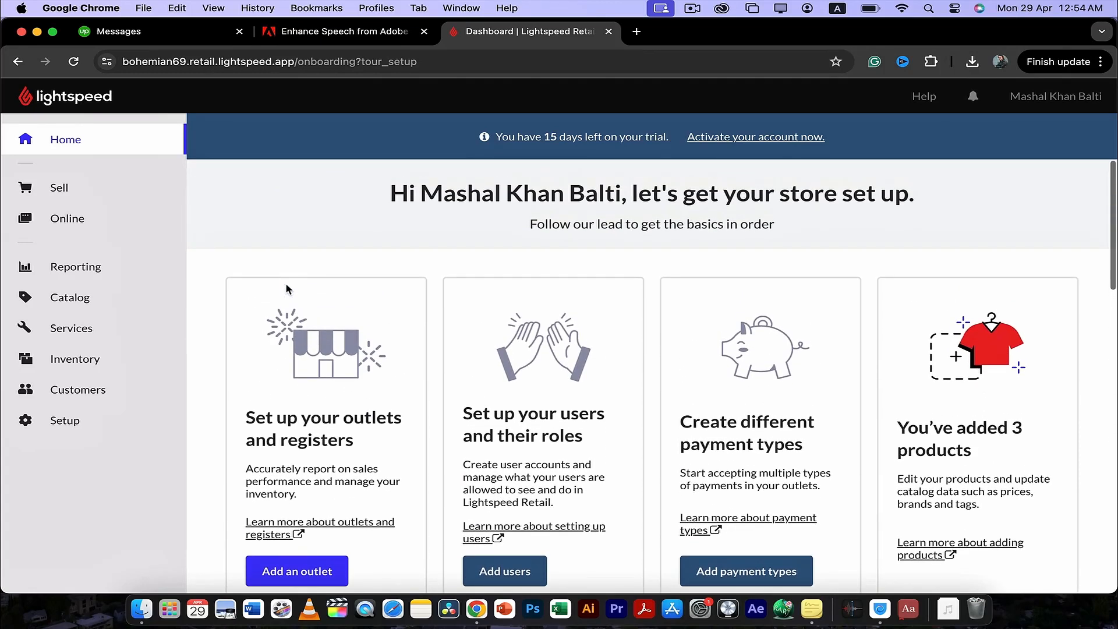
- Open the Online sales page and read what Lightspeed eCom offers for selling online
{"action": "left_click", "coordinate": [50, 221]}
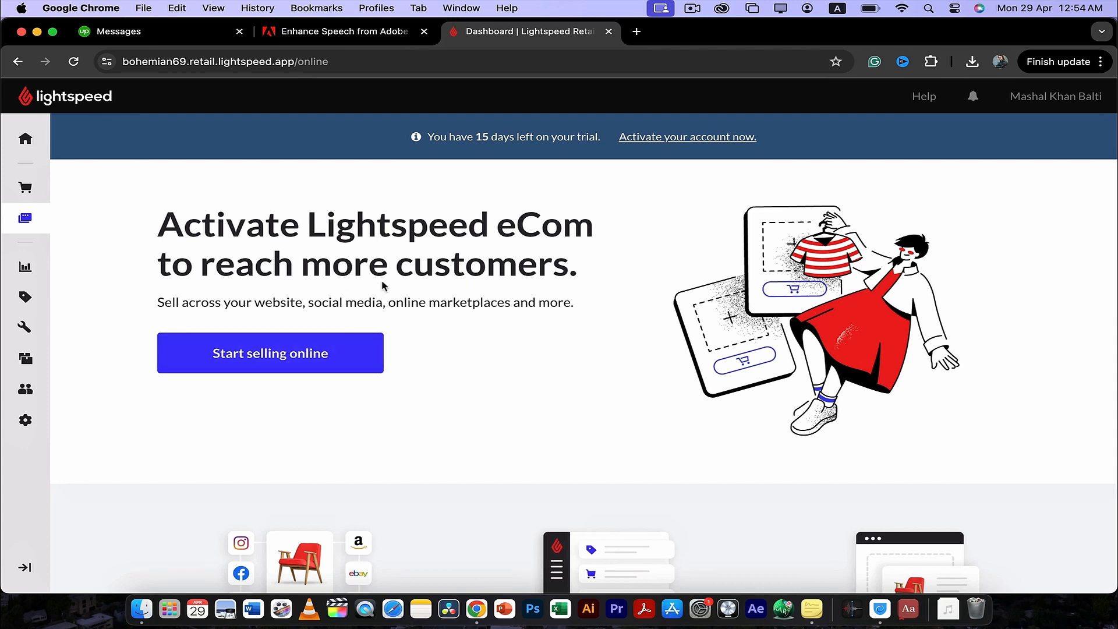
{"action": "scroll", "coordinate": [417, 288], "scroll_direction": "down", "scroll_amount": 3}
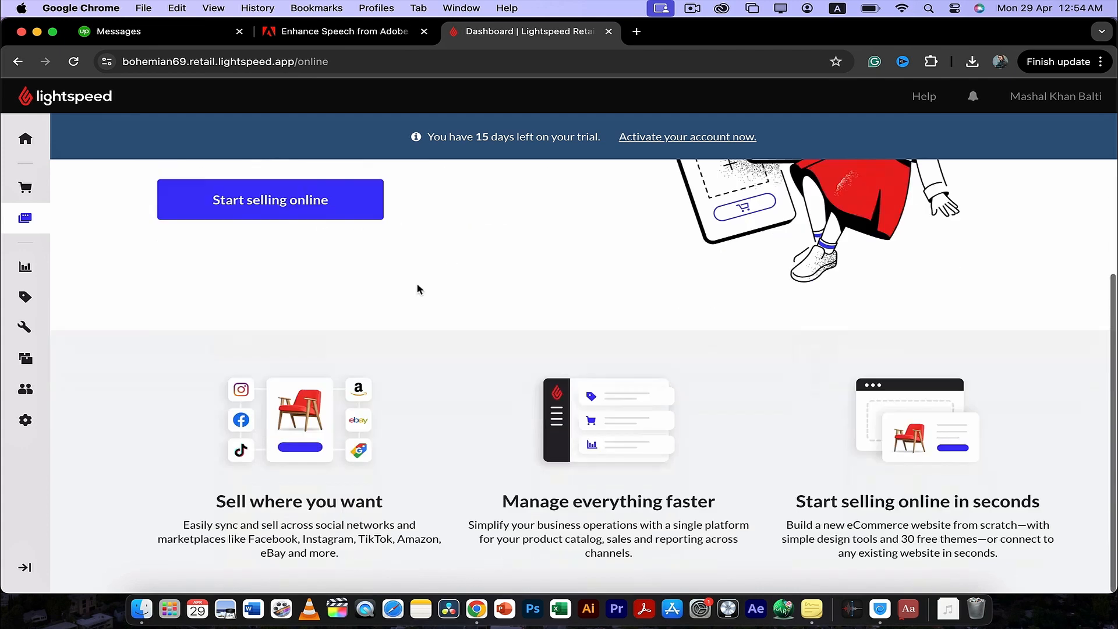
{"action": "scroll", "coordinate": [417, 288], "scroll_direction": "up", "scroll_amount": 2}
{"action": "scroll", "coordinate": [417, 288], "scroll_direction": "up", "scroll_amount": 2}
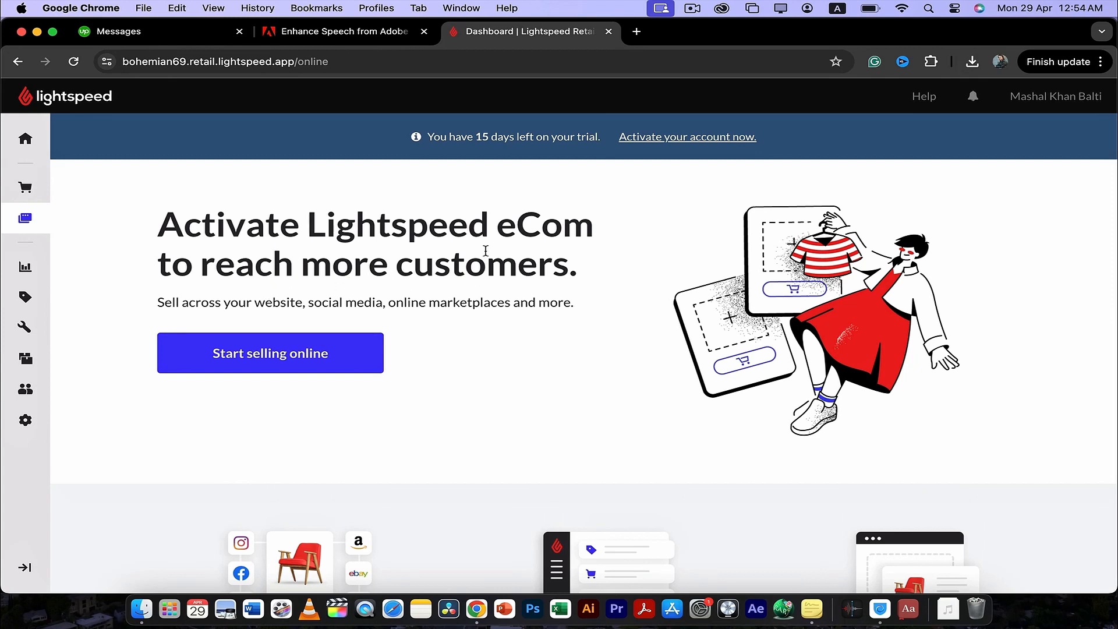
{"action": "scroll", "coordinate": [492, 239], "scroll_direction": "down", "scroll_amount": 3}
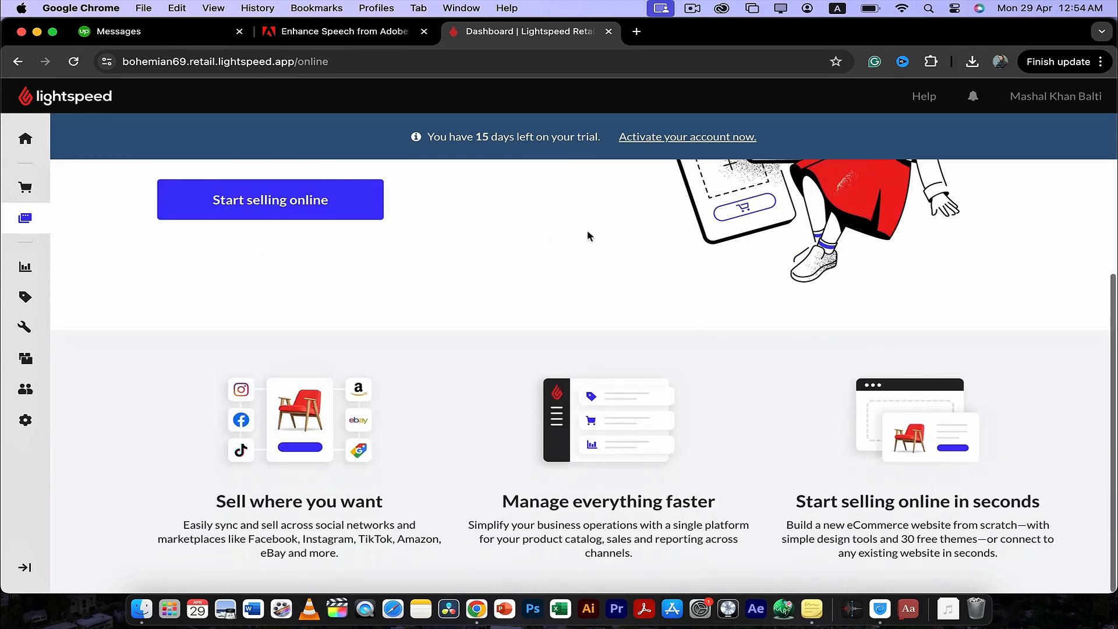
{"action": "scroll", "coordinate": [611, 236], "scroll_direction": "up", "scroll_amount": 3}
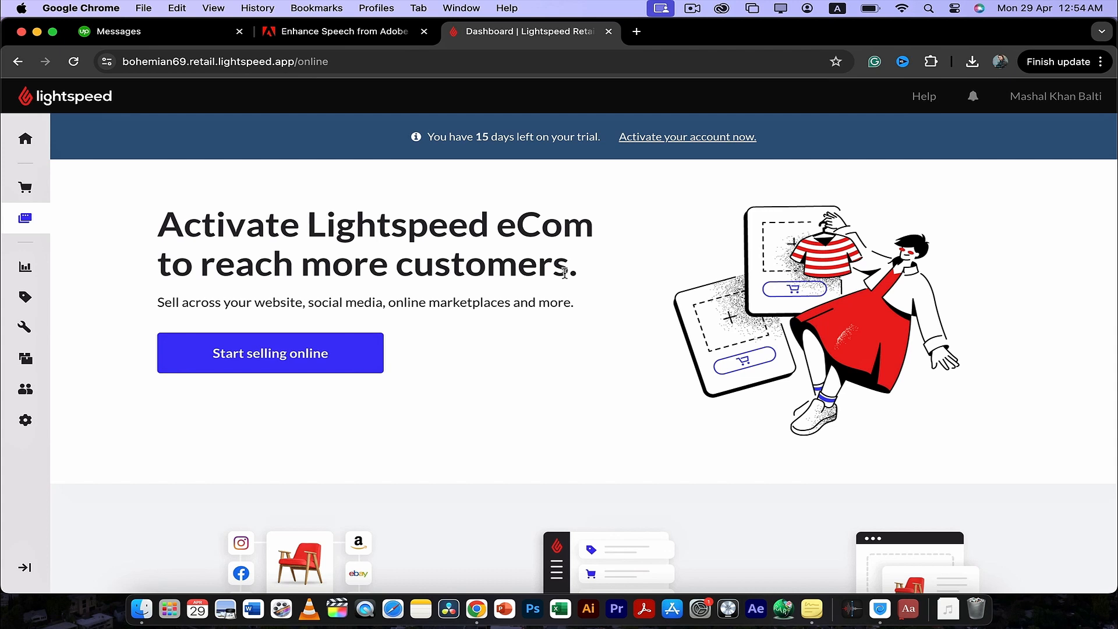
- Open the sell screen, search products for 001, and add the Formal Shirt in size Medium to the sale
{"action": "left_click", "coordinate": [25, 190]}
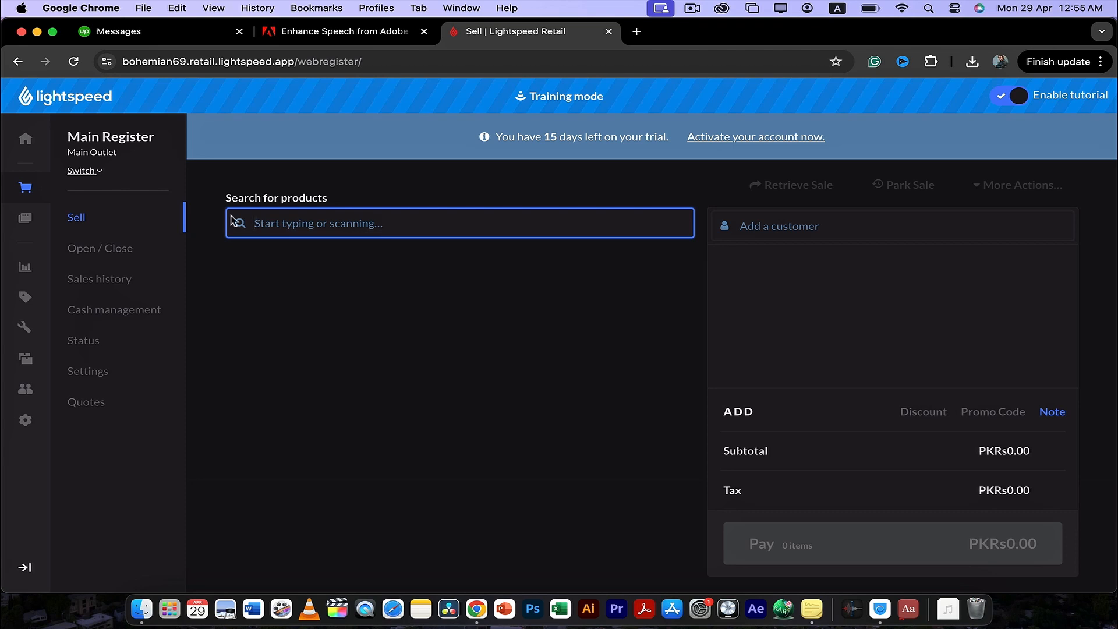
{"action": "type", "text": "001"}
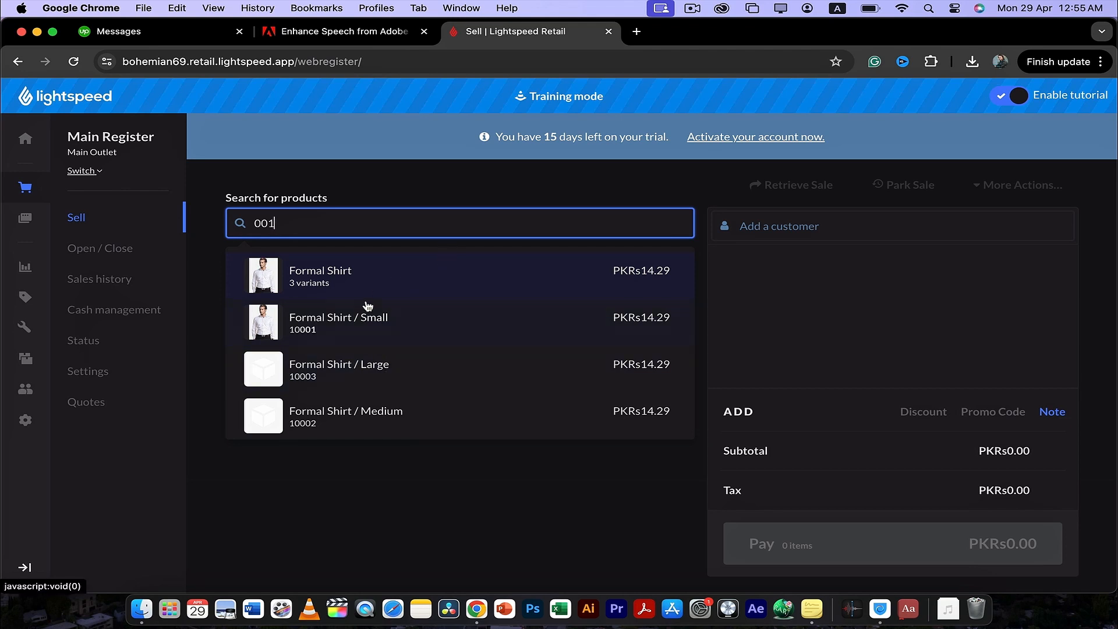
{"action": "left_click", "coordinate": [386, 277]}
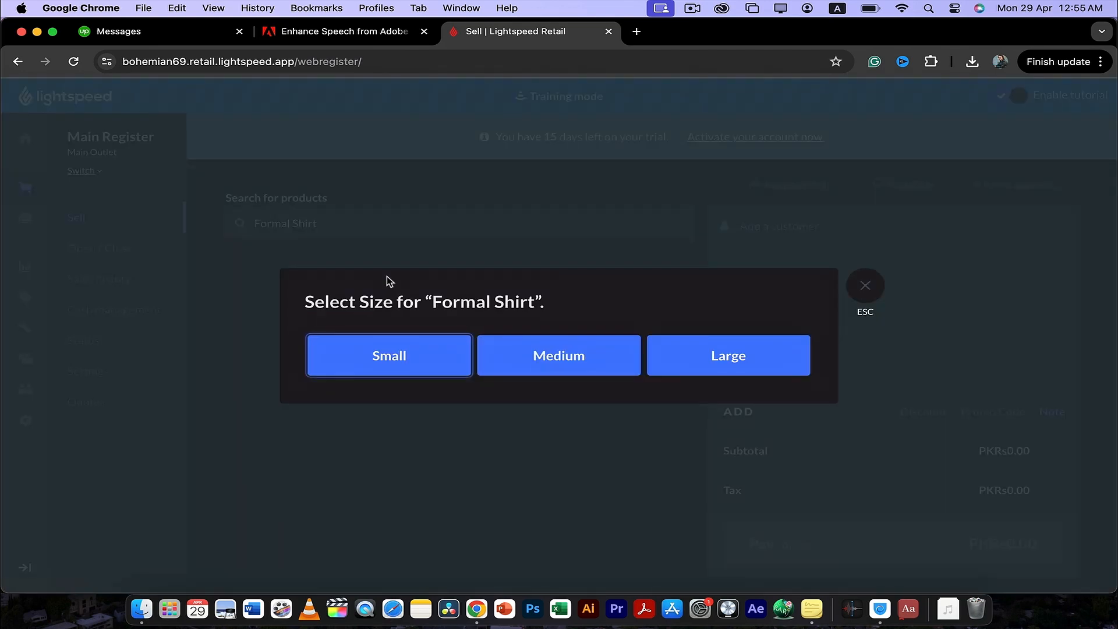
{"action": "left_click", "coordinate": [515, 354]}
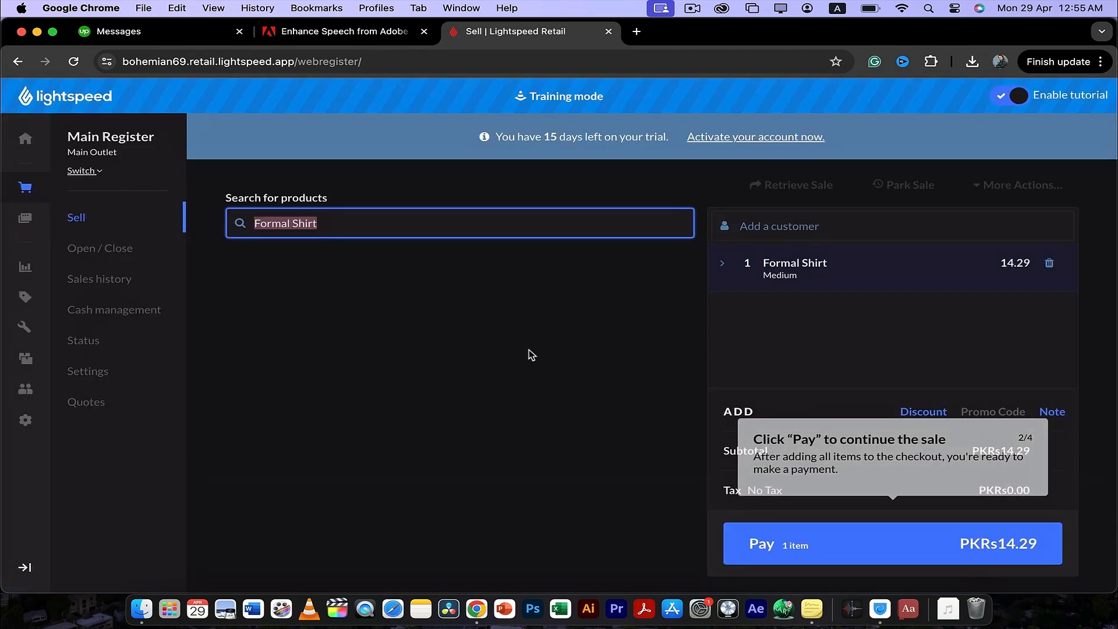
- Pay for the sale in cash with PKRs14.29 given by the customer, and complete the sale tutorial
{"action": "left_click", "coordinate": [823, 547]}
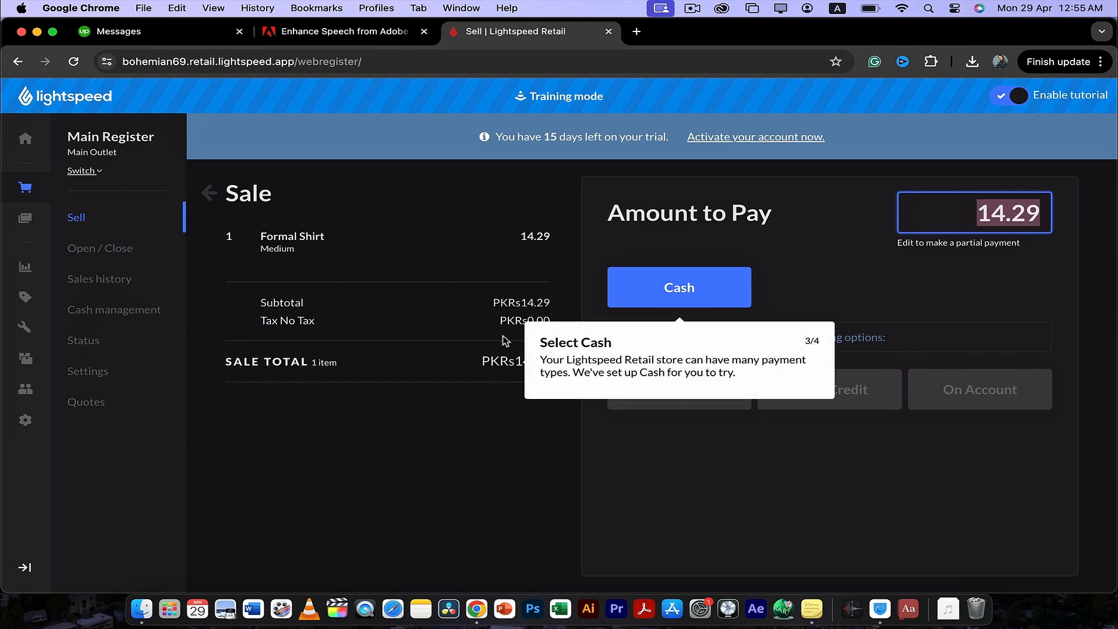
{"action": "left_click", "coordinate": [461, 322]}
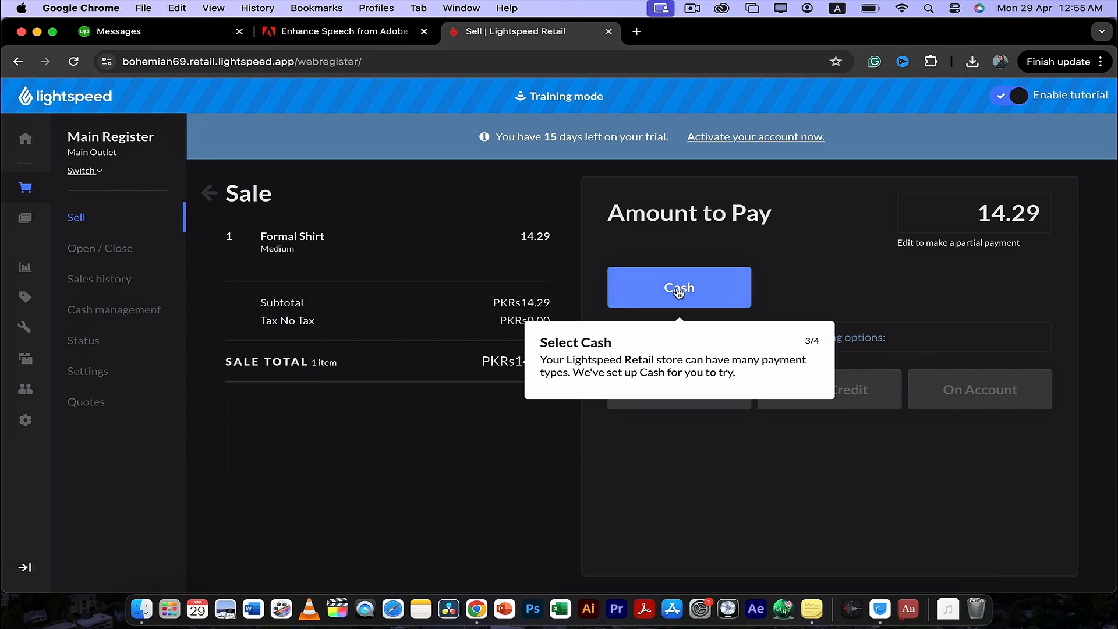
{"action": "left_click", "coordinate": [678, 293]}
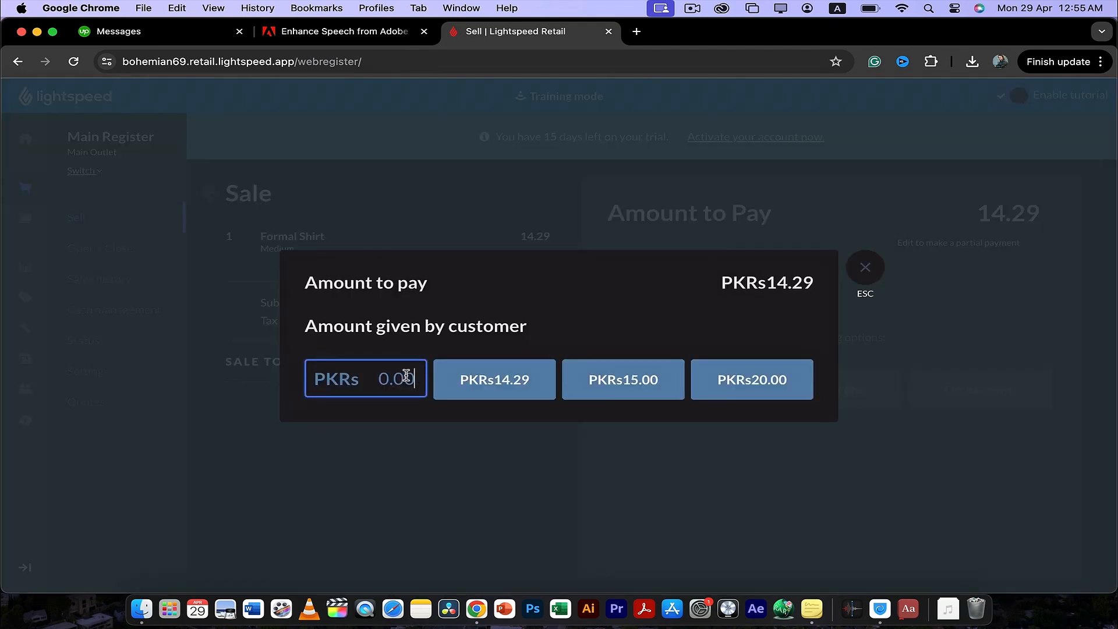
{"action": "left_click", "coordinate": [865, 269]}
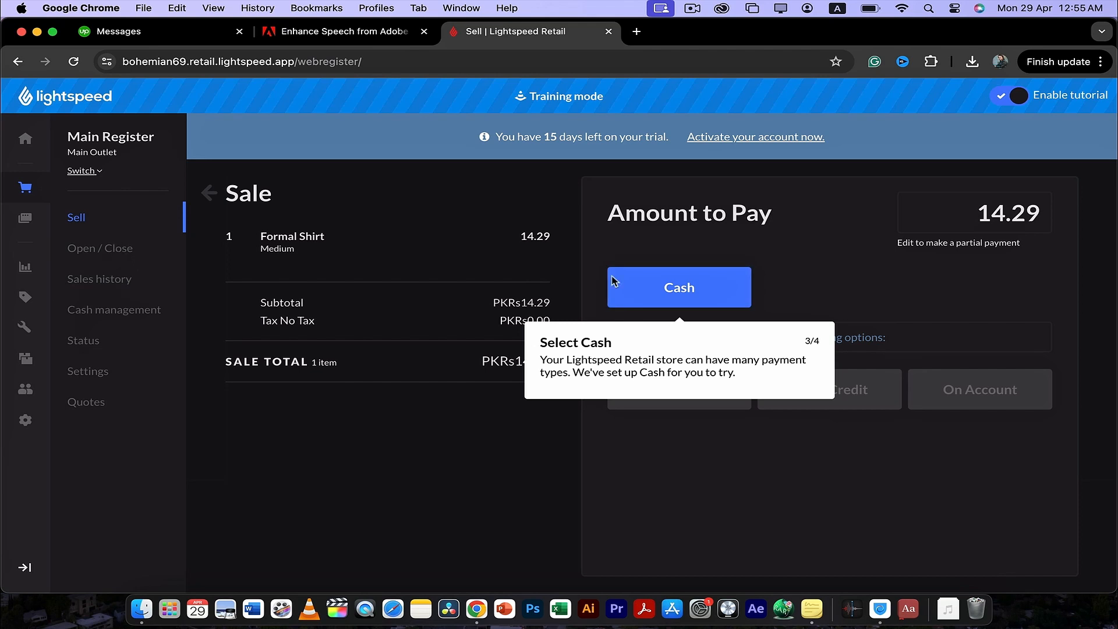
{"action": "left_click", "coordinate": [690, 300]}
{"action": "left_click", "coordinate": [544, 368]}
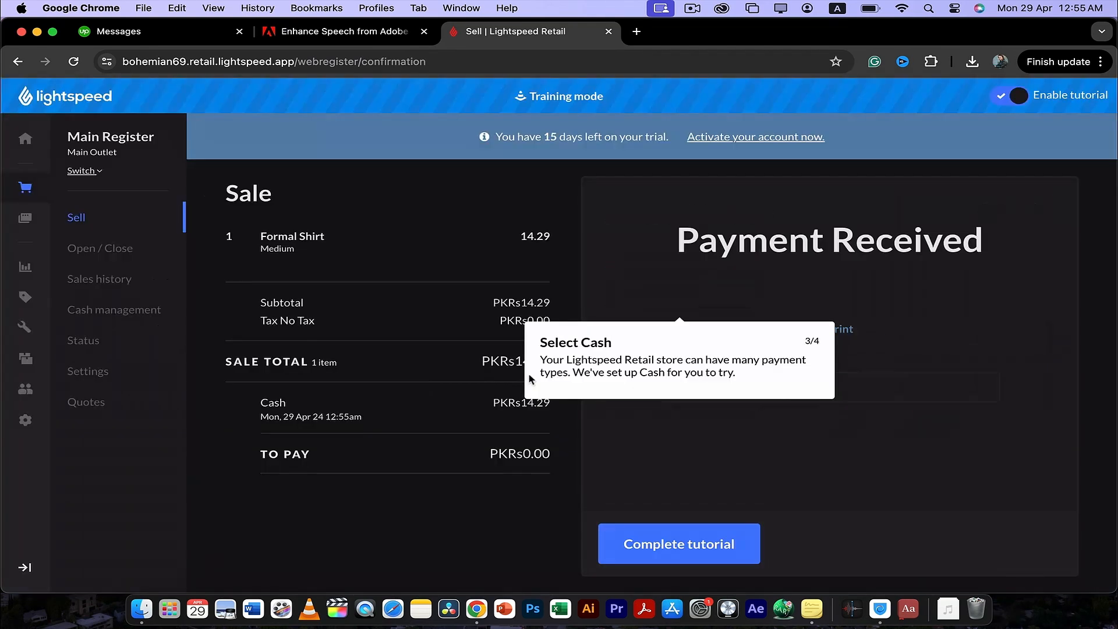
{"action": "left_click", "coordinate": [651, 557]}
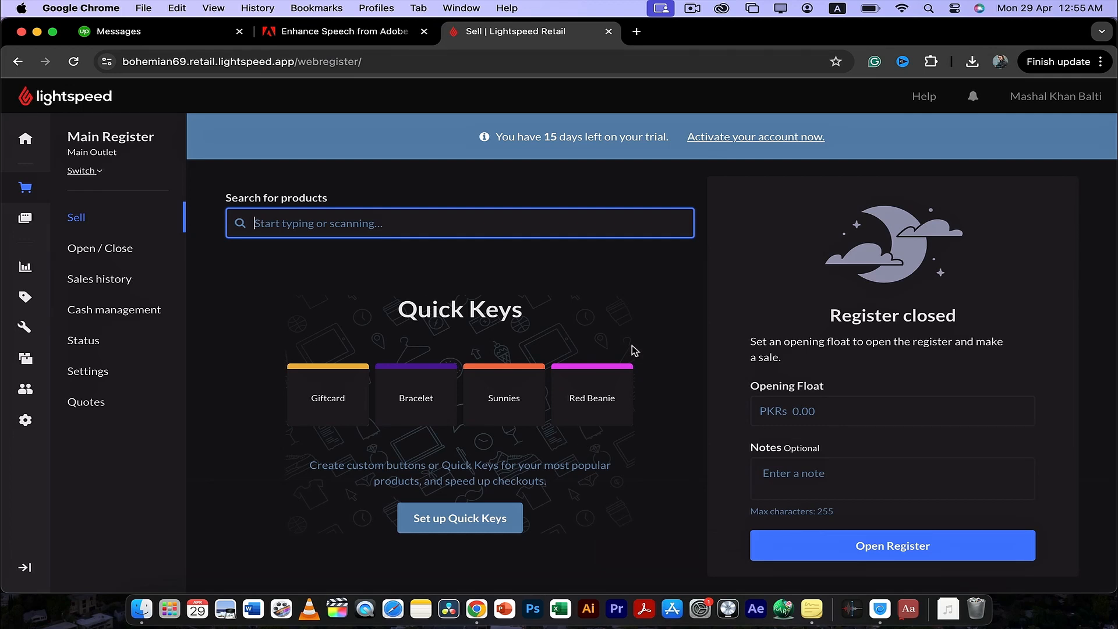
- Look over the register's Open / Close page and the Sales history page with its filters
{"action": "left_click", "coordinate": [108, 249]}
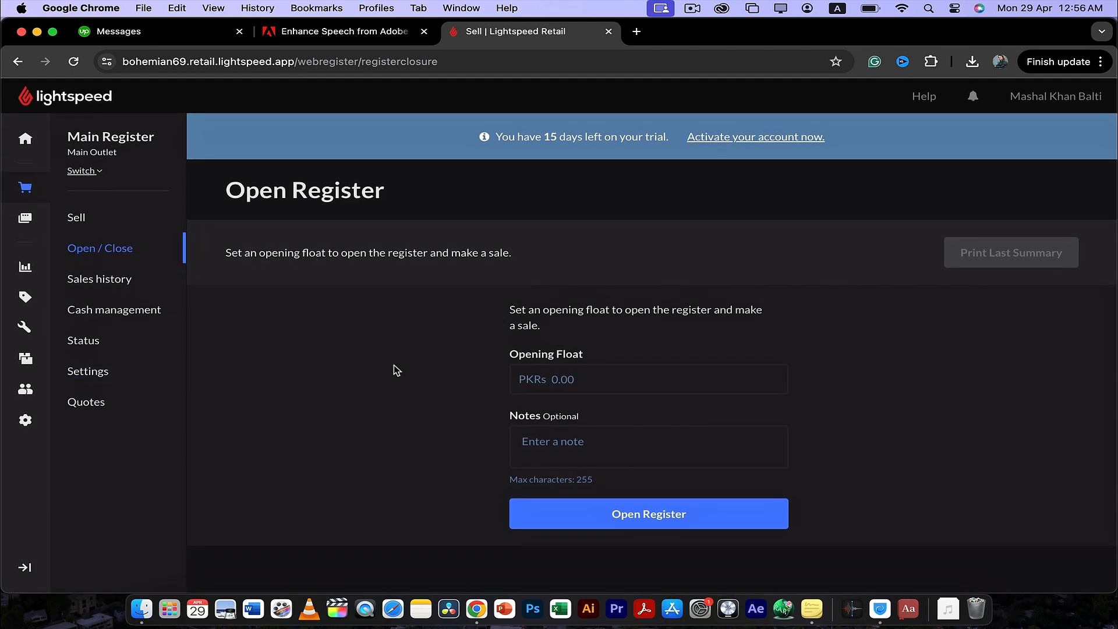
{"action": "left_click", "coordinate": [87, 290]}
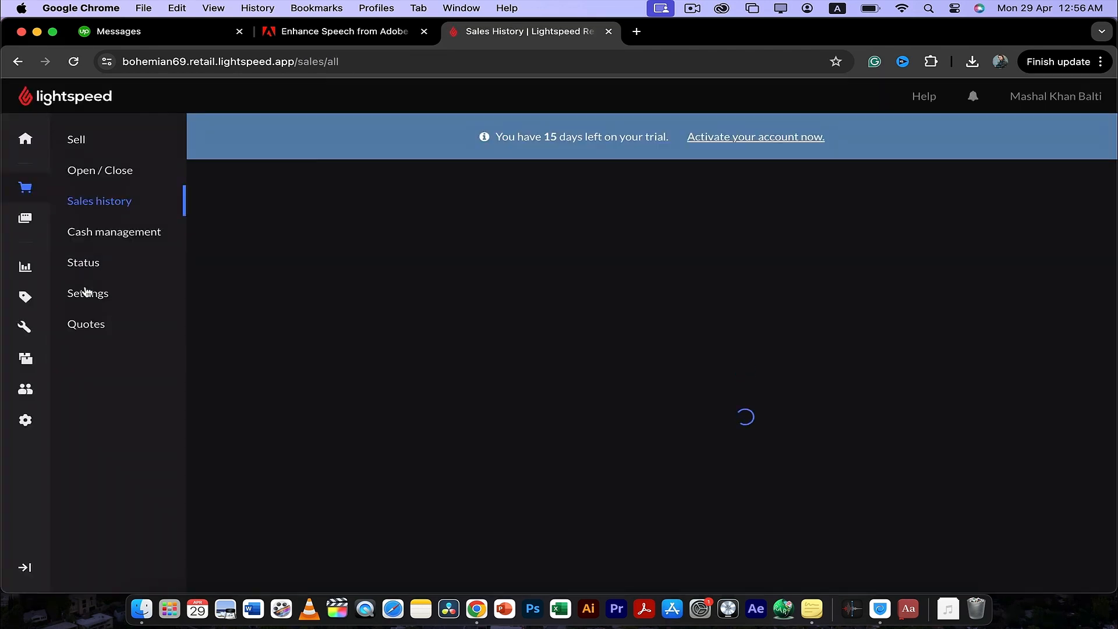
{"action": "scroll", "coordinate": [262, 344], "scroll_direction": "down", "scroll_amount": 1}
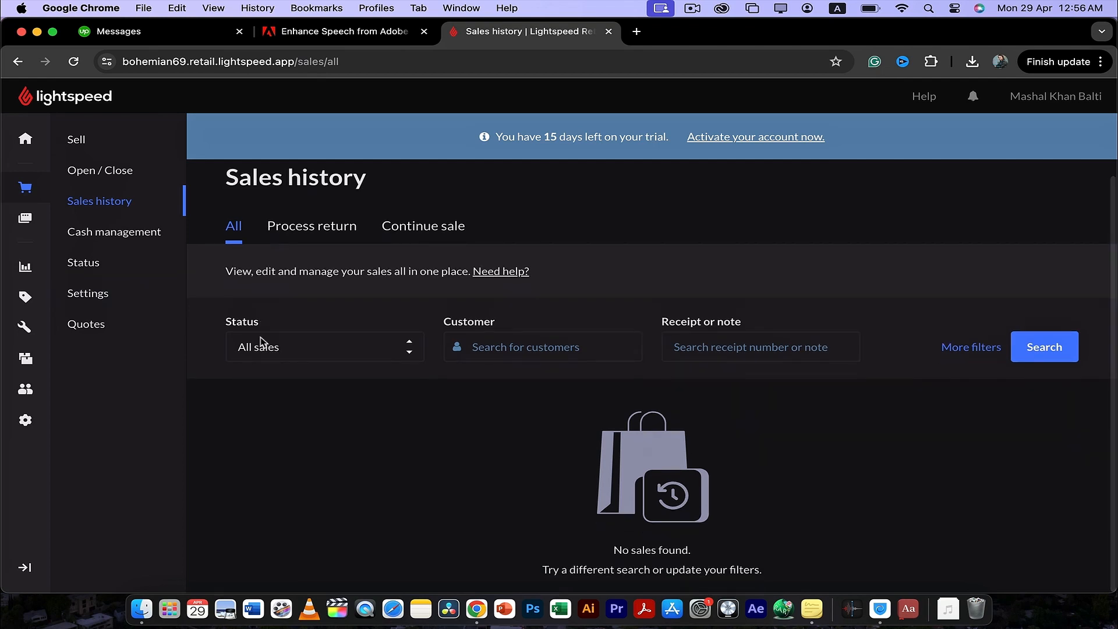
{"action": "scroll", "coordinate": [369, 312], "scroll_direction": "up", "scroll_amount": 1}
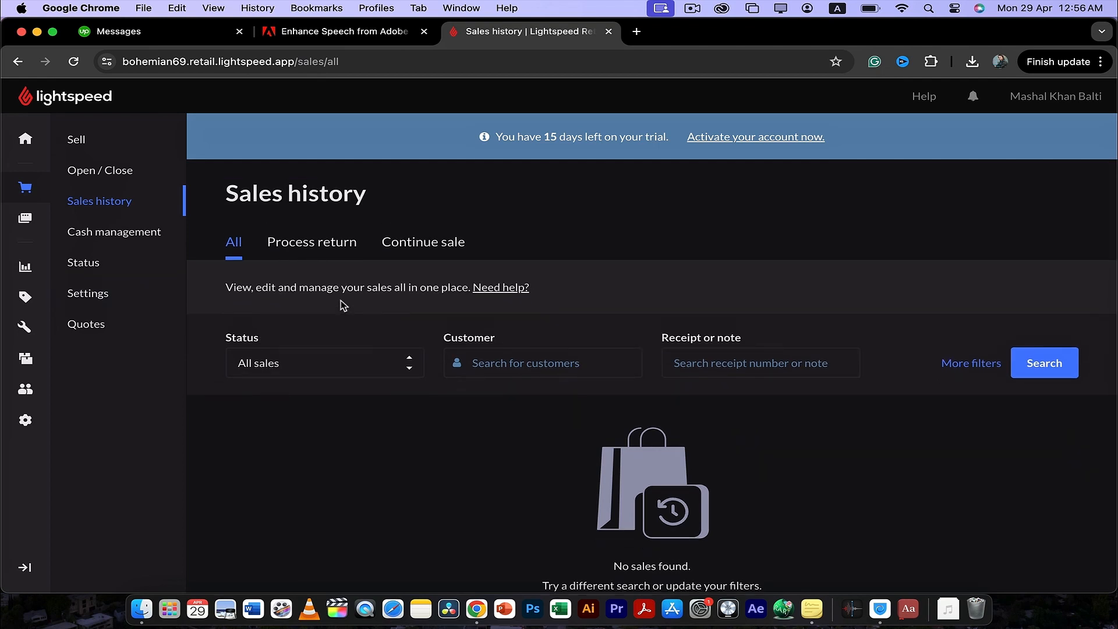
- Review the Cash management page's opening float and note fields, and return to the home dashboard
{"action": "left_click", "coordinate": [133, 236]}
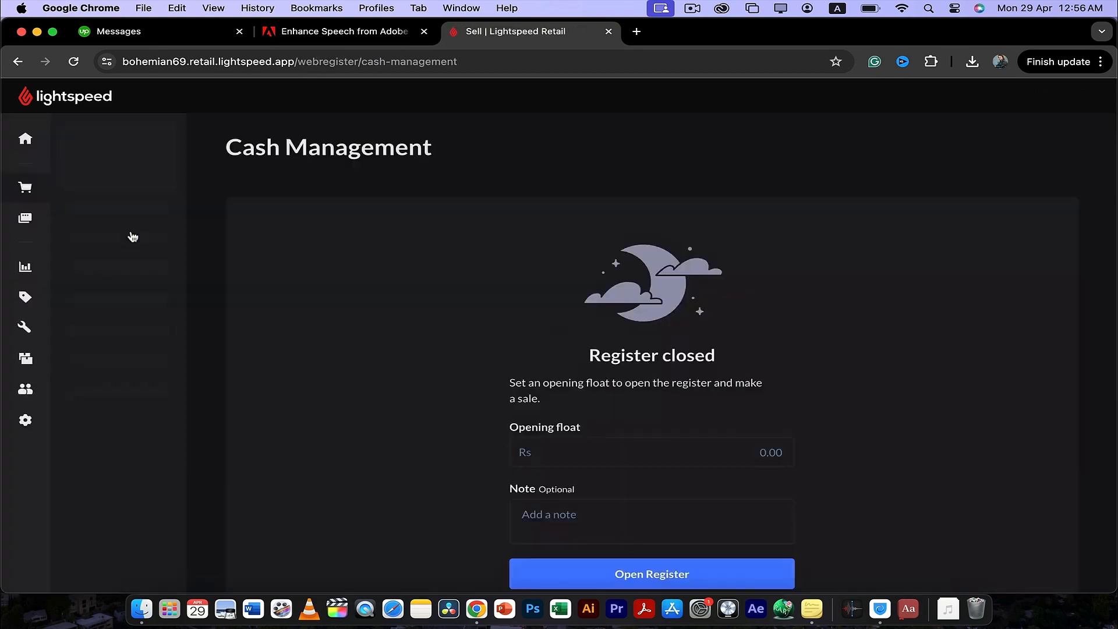
{"action": "scroll", "coordinate": [299, 325], "scroll_direction": "down", "scroll_amount": 2}
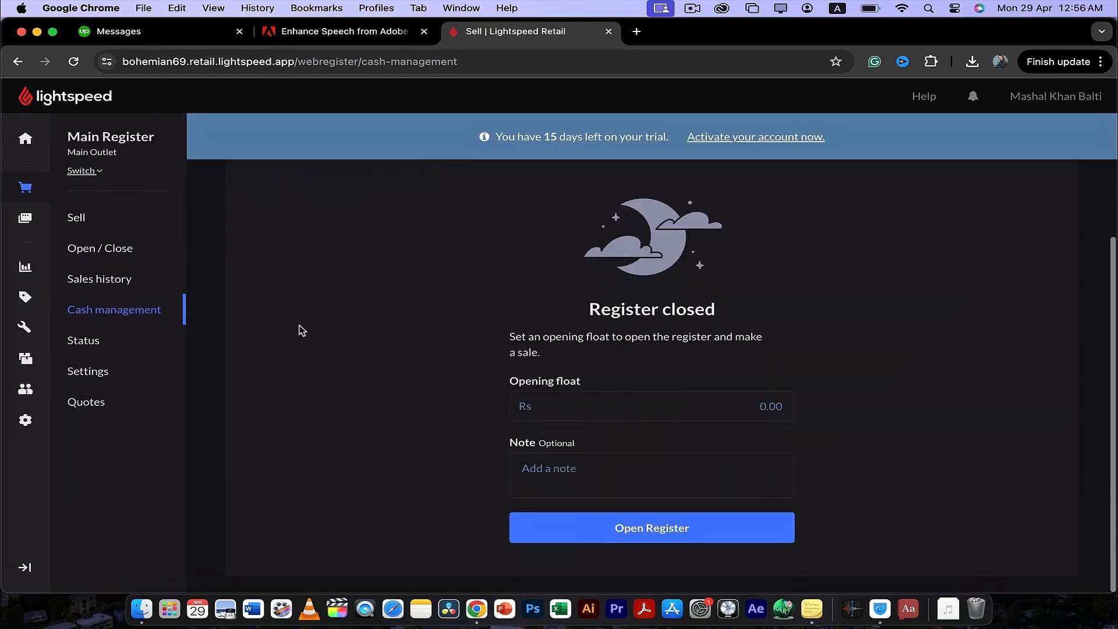
{"action": "scroll", "coordinate": [299, 326], "scroll_direction": "up", "scroll_amount": 2}
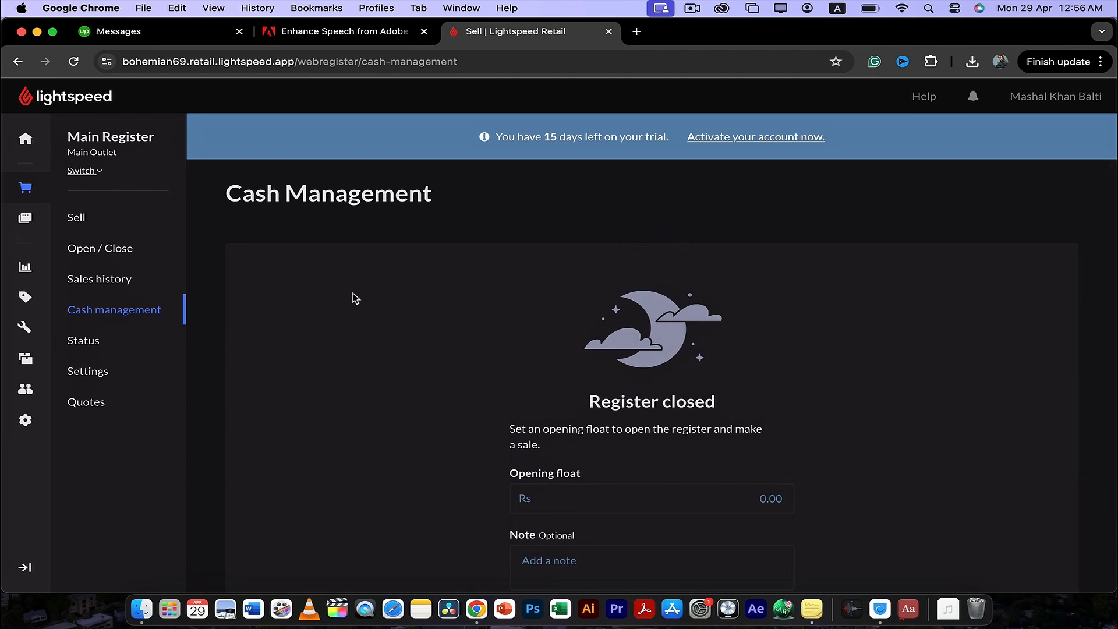
{"action": "scroll", "coordinate": [399, 369], "scroll_direction": "down", "scroll_amount": 2}
{"action": "scroll", "coordinate": [399, 369], "scroll_direction": "up", "scroll_amount": 2}
{"action": "scroll", "coordinate": [415, 379], "scroll_direction": "down", "scroll_amount": 2}
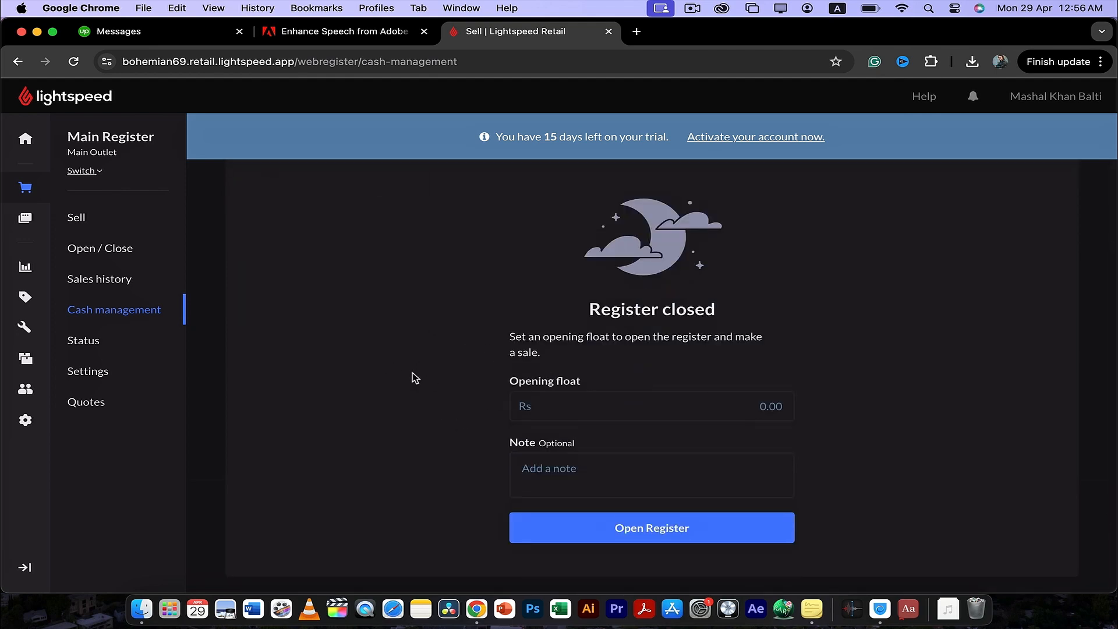
{"action": "scroll", "coordinate": [286, 371], "scroll_direction": "up", "scroll_amount": 2}
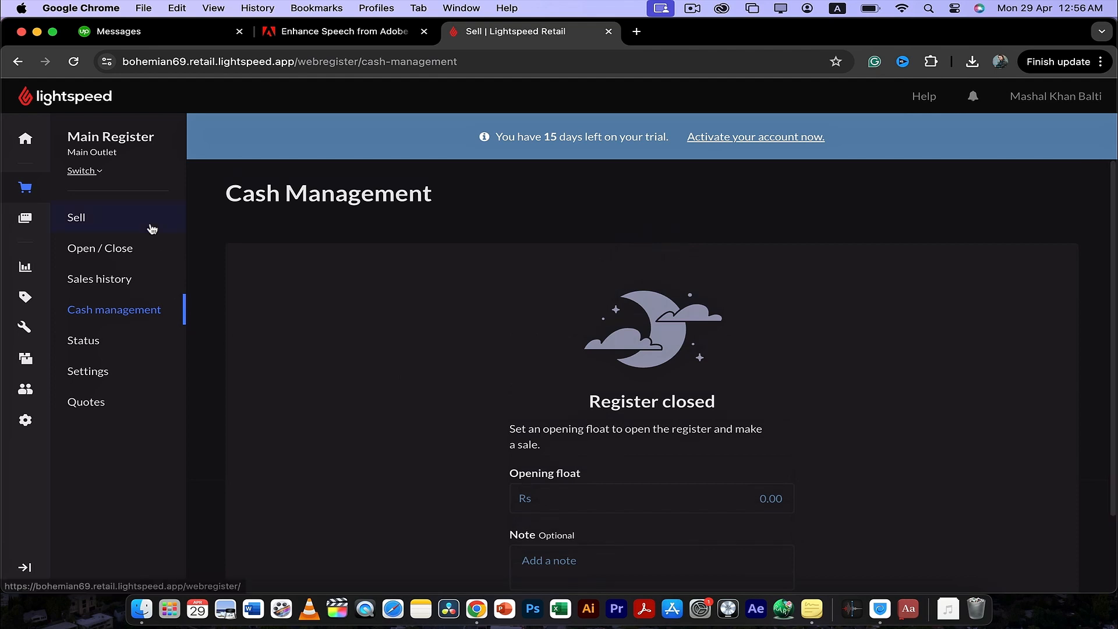
{"action": "left_click", "coordinate": [26, 141]}
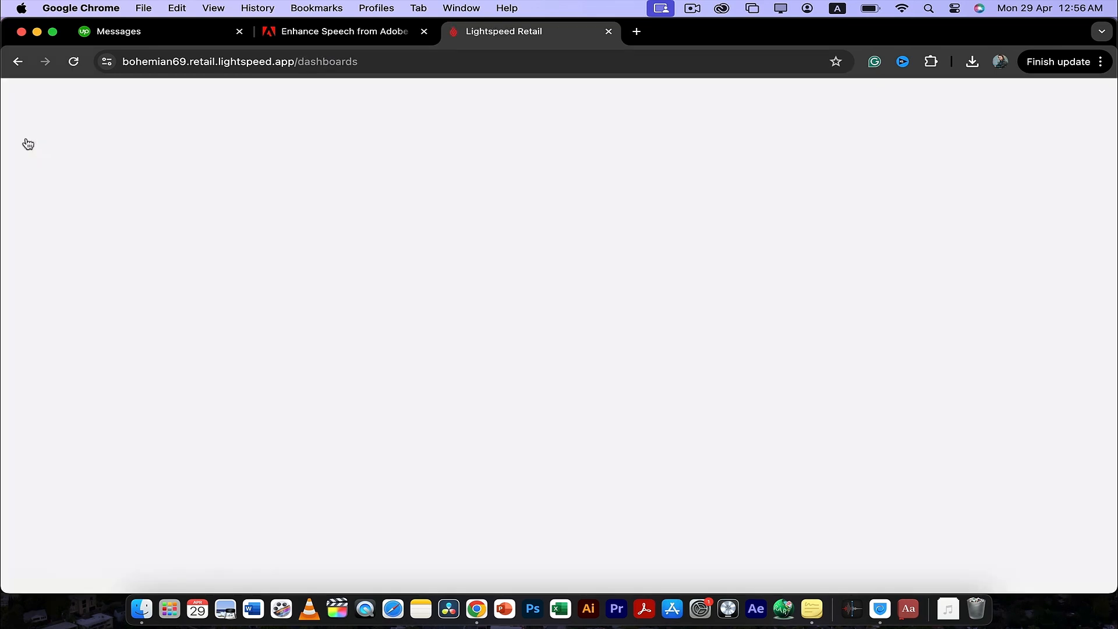